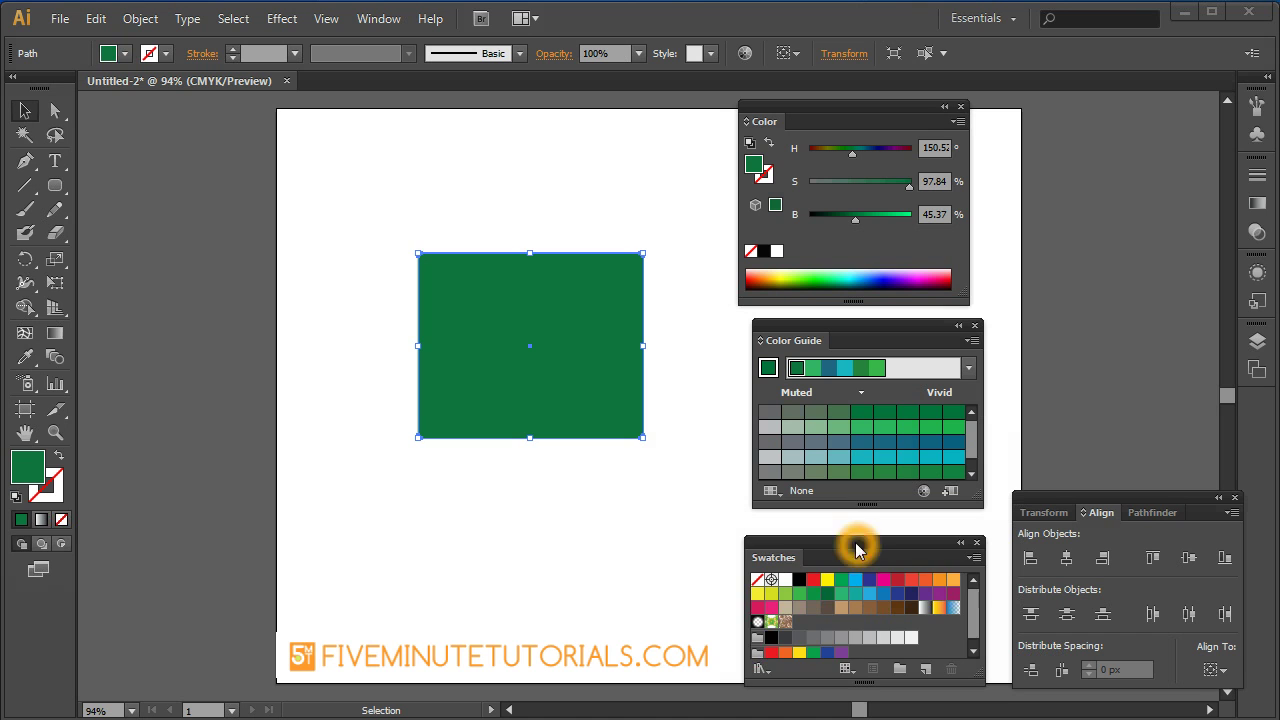
# - Move the Swatches panel to the upper left, beside the green rectangle
pyautogui.moveTo(855, 548); pyautogui.dragTo(249, 149)
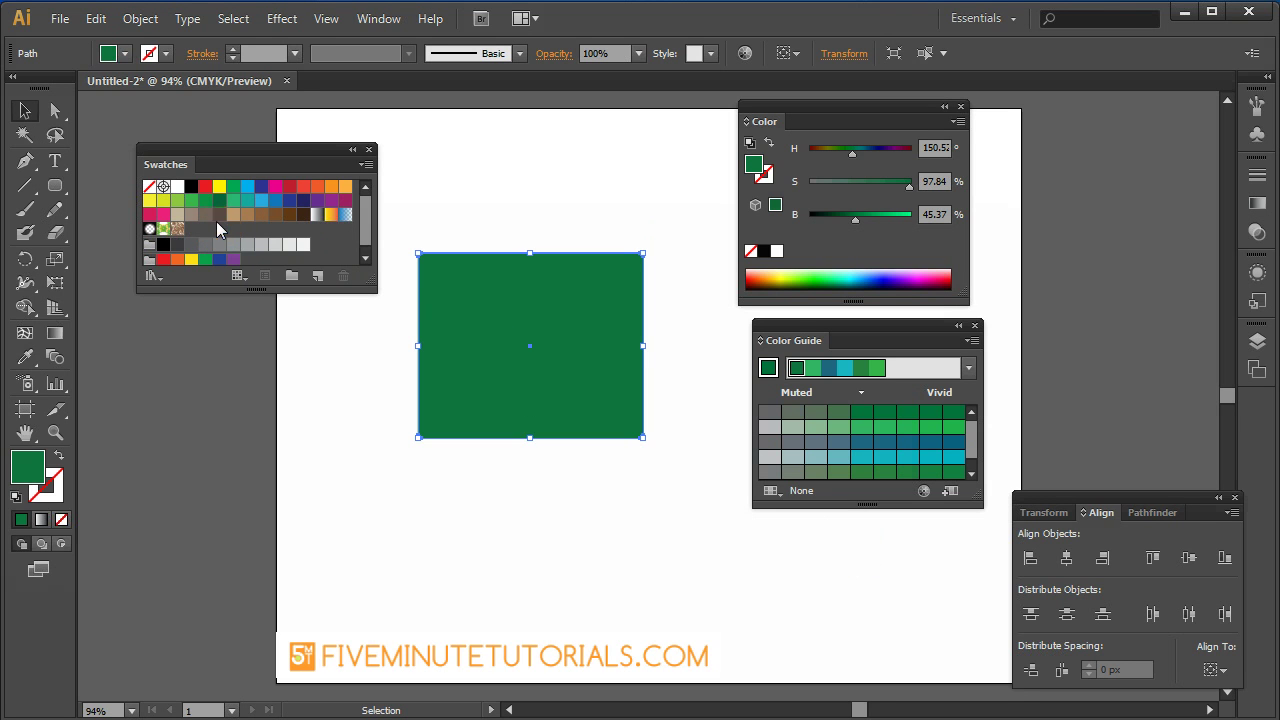
# - Make the Swatches panel narrower and taller, and try a brown fill on the rectangle
pyautogui.click(221, 188)
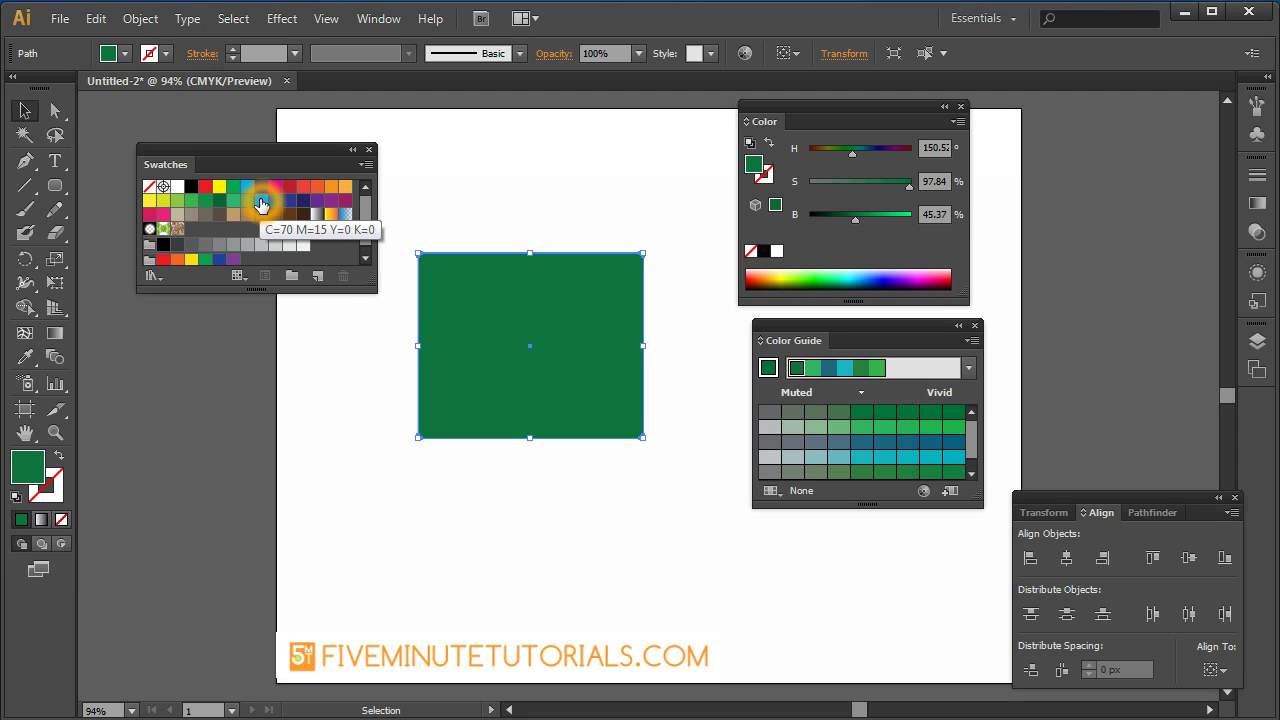
pyautogui.moveTo(368, 281); pyautogui.dragTo(252, 350)
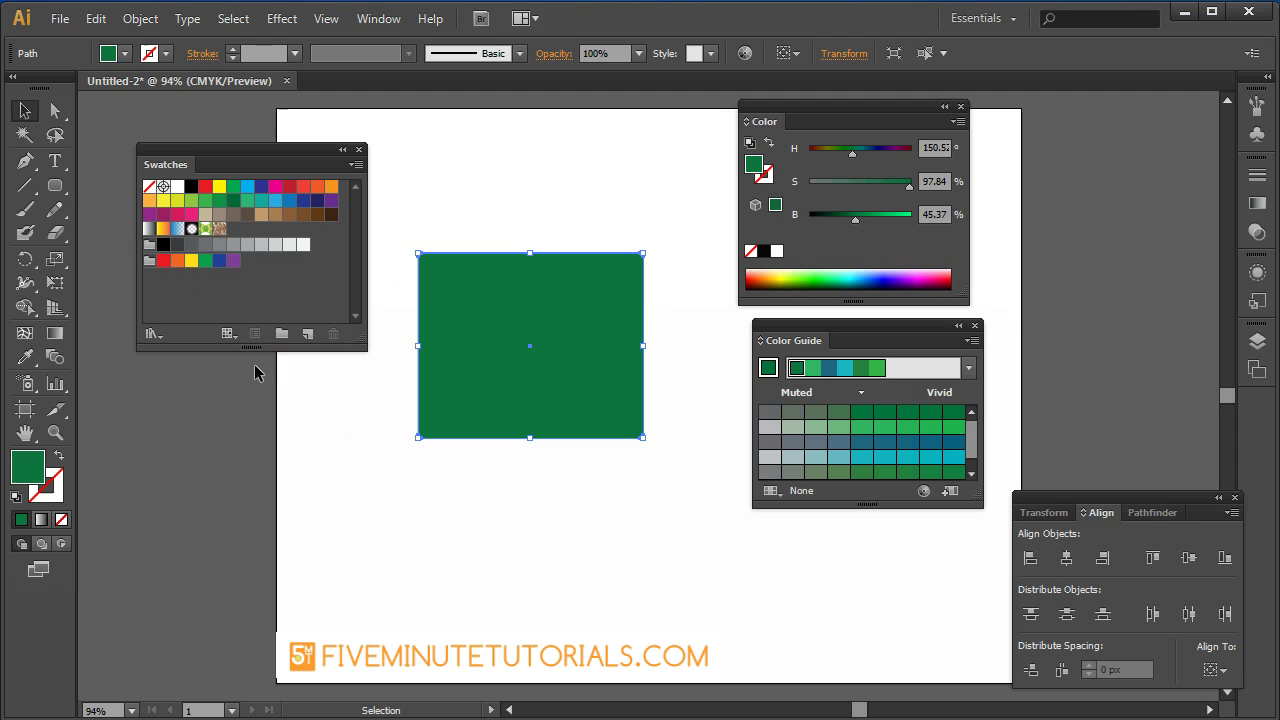
pyautogui.click(209, 262)
pyautogui.click(492, 336)
pyautogui.click(290, 215)
pyautogui.click(505, 357)
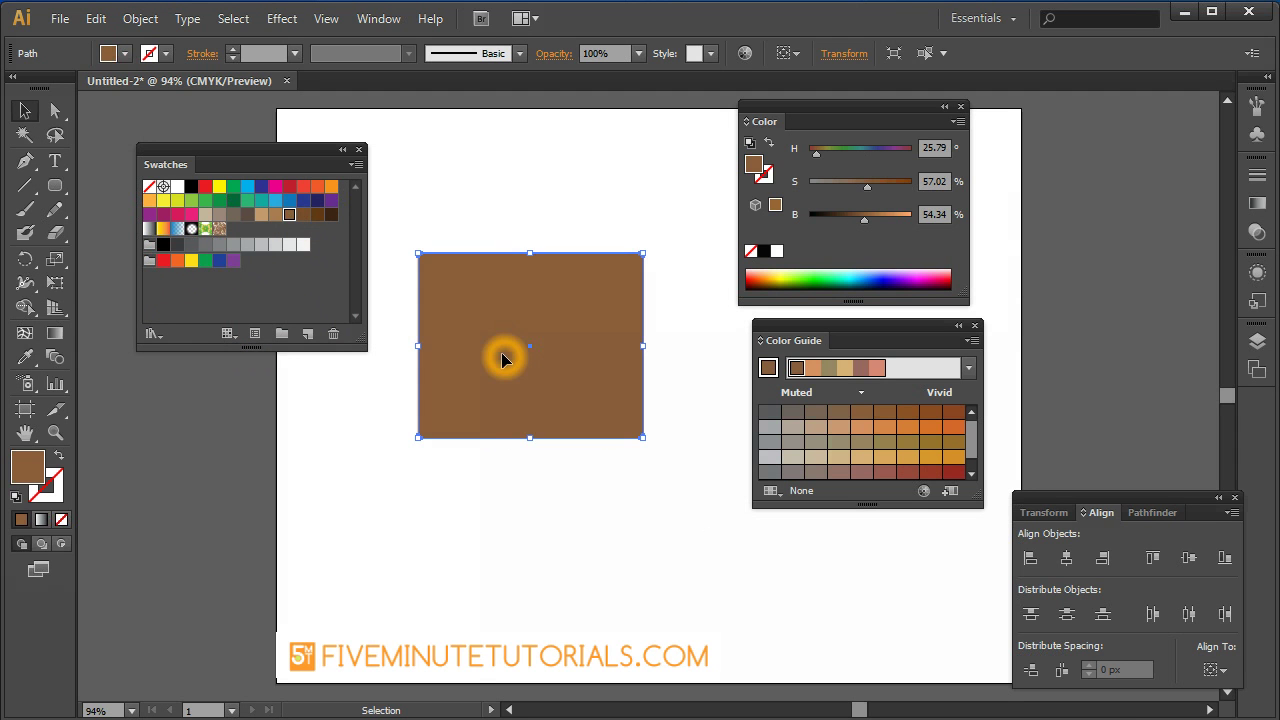
# - Refill the rectangle with lighter green 5EAA60 using the Color Picker
pyautogui.doubleClick(27, 466)
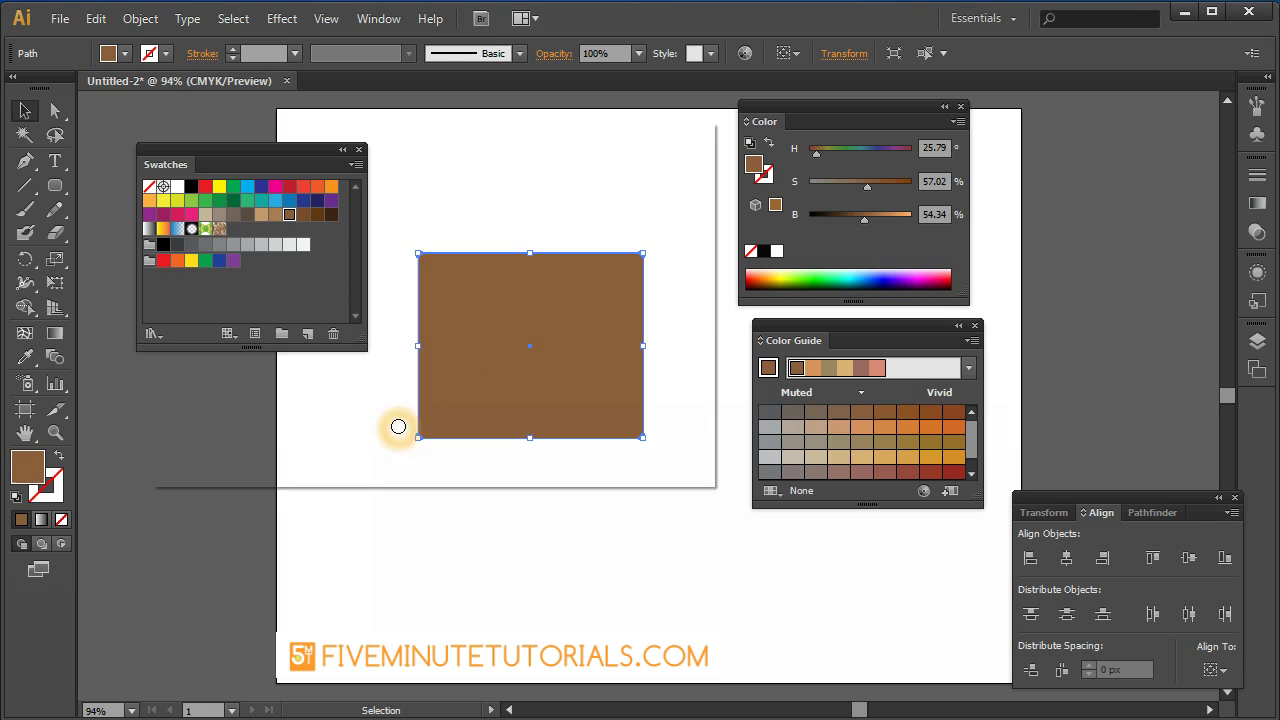
pyautogui.moveTo(466, 128); pyautogui.dragTo(801, 196)
pyautogui.click(788, 422)
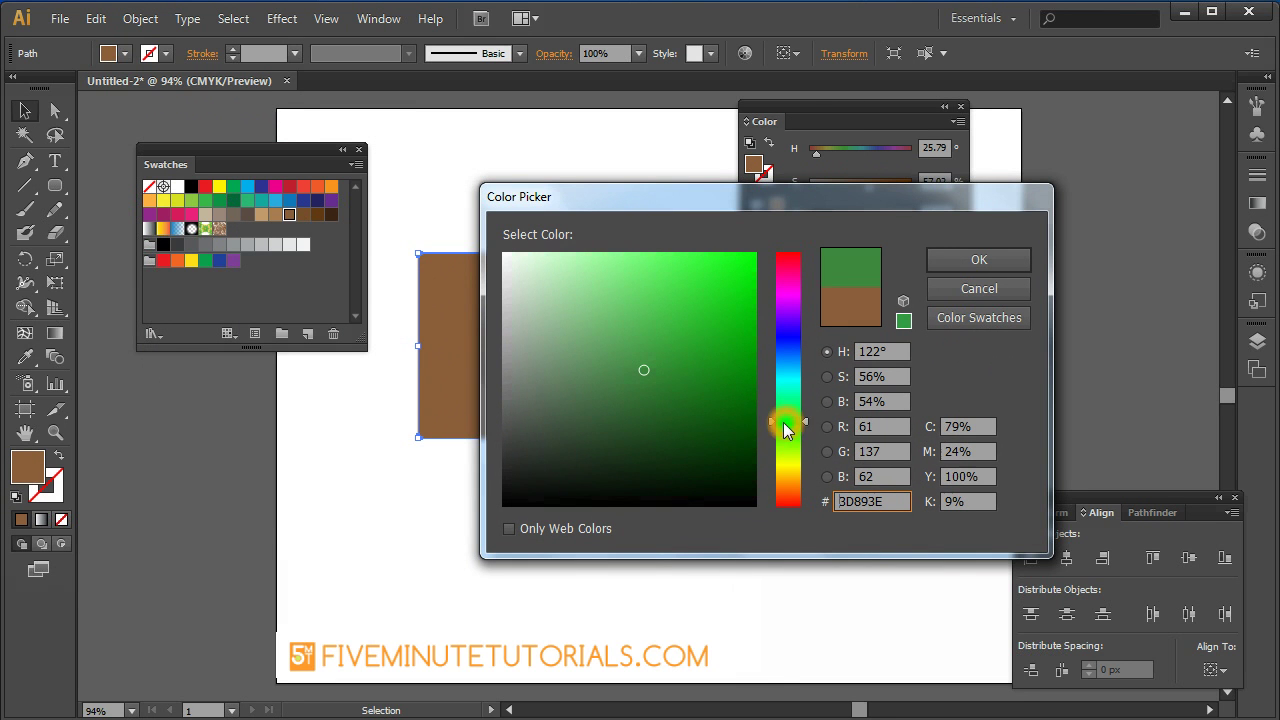
pyautogui.click(666, 388)
pyautogui.moveTo(666, 388); pyautogui.dragTo(620, 338)
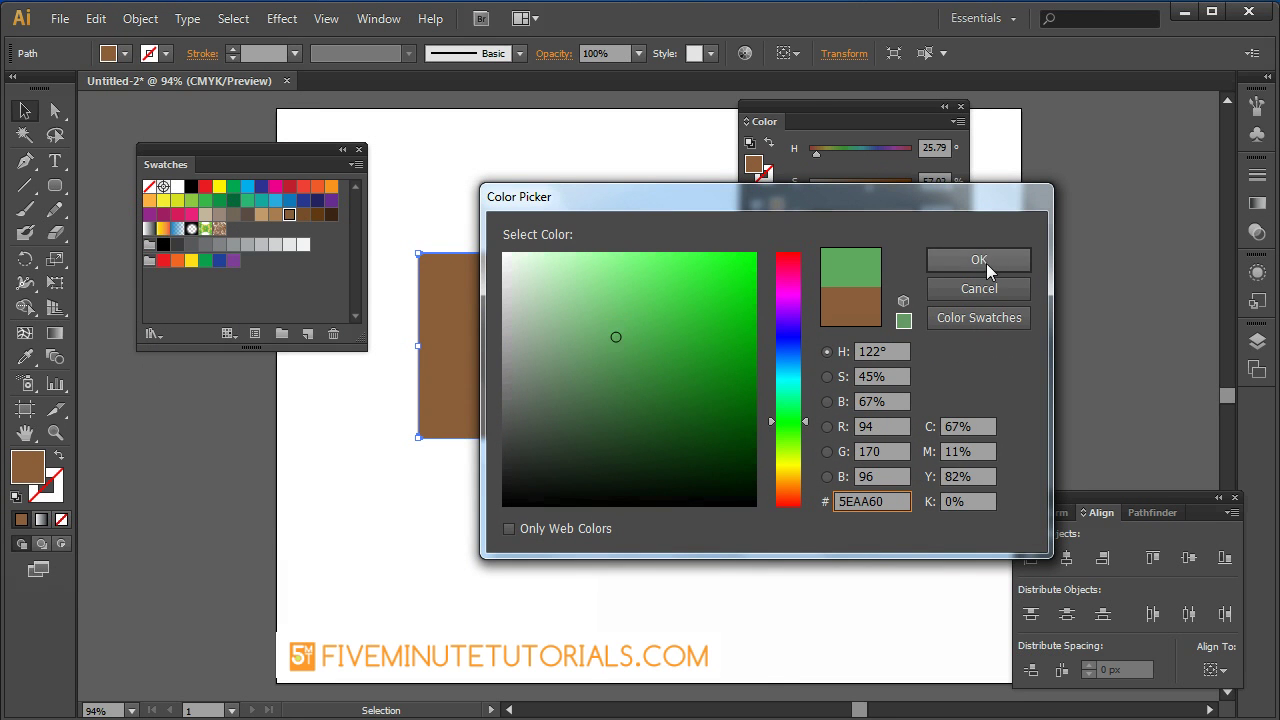
pyautogui.click(985, 264)
pyautogui.click(310, 336)
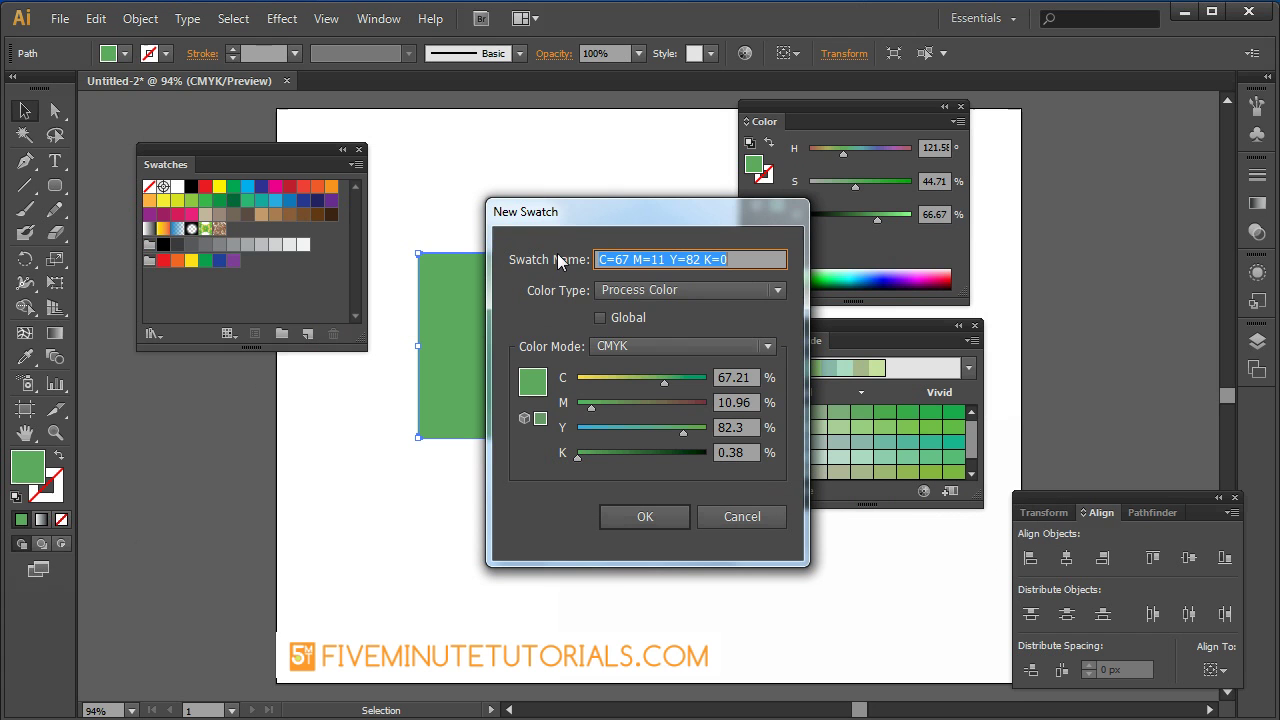
# - Add the green as global process swatch C=67 M=11 Y=82 K=0, after briefly trying Spot Color
pyautogui.click(620, 268)
pyautogui.click(733, 264)
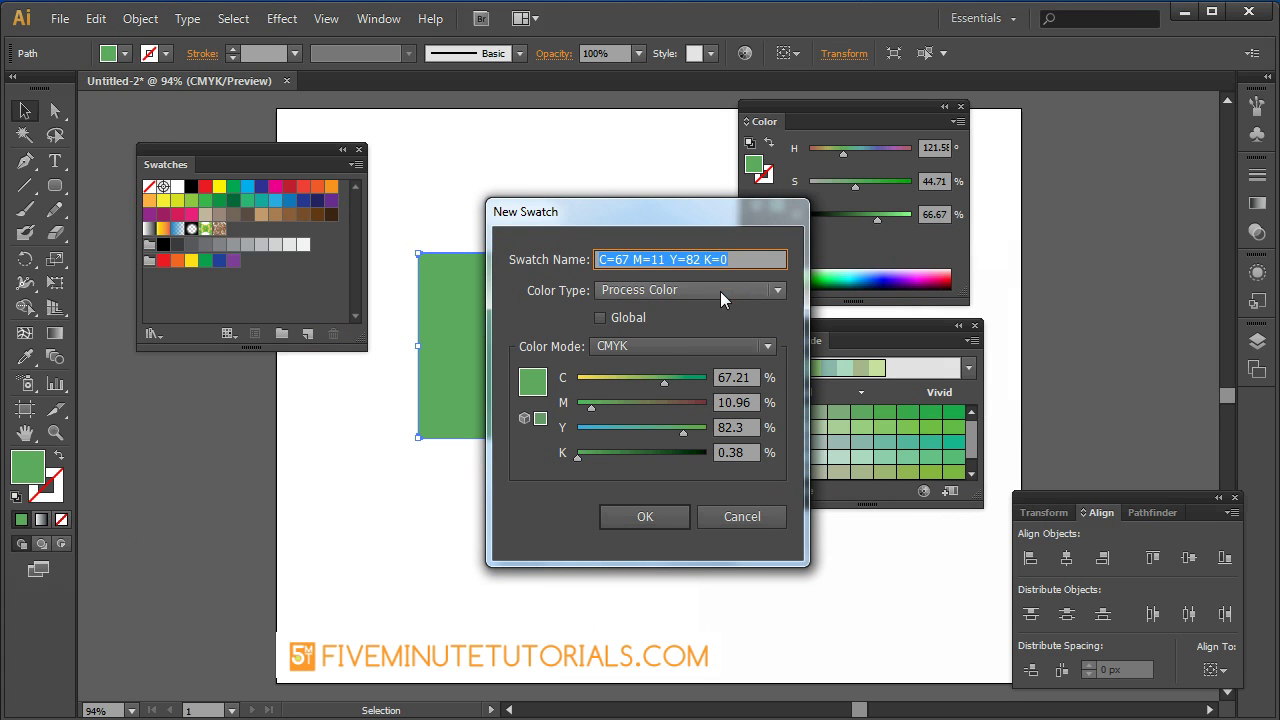
pyautogui.click(720, 291)
pyautogui.click(720, 291)
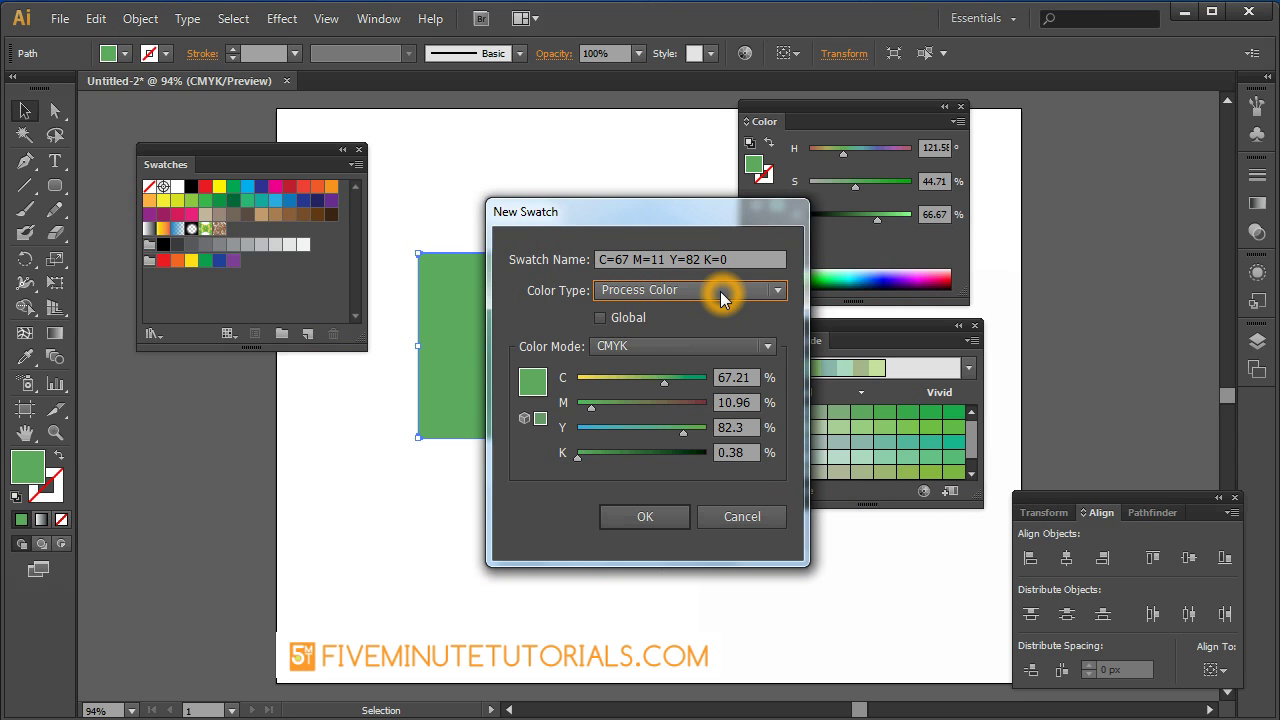
pyautogui.click(727, 291)
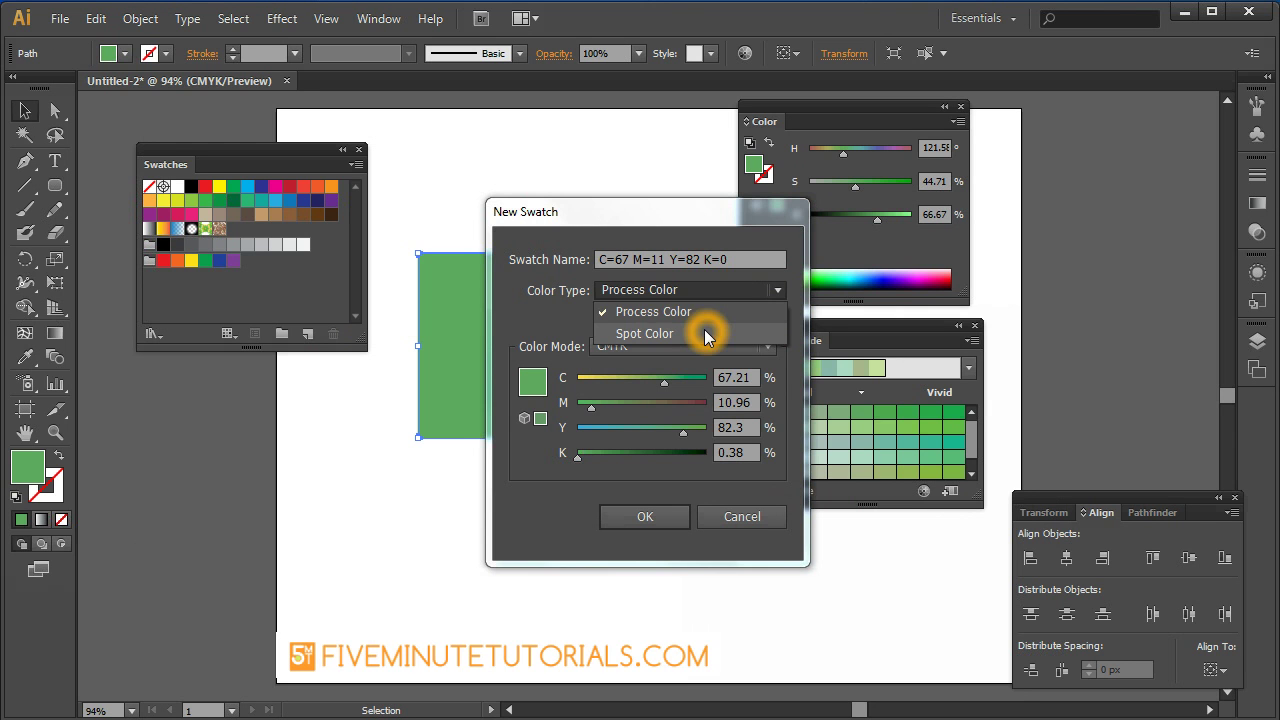
pyautogui.click(719, 314)
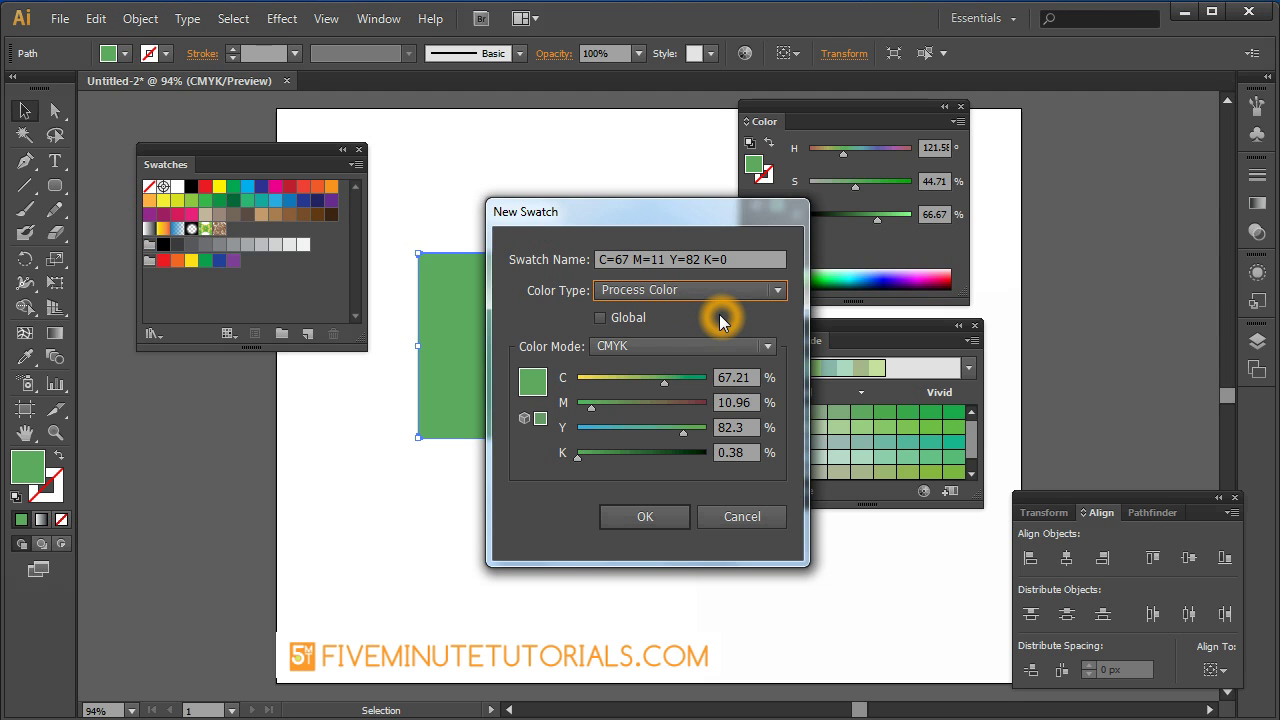
pyautogui.click(720, 291)
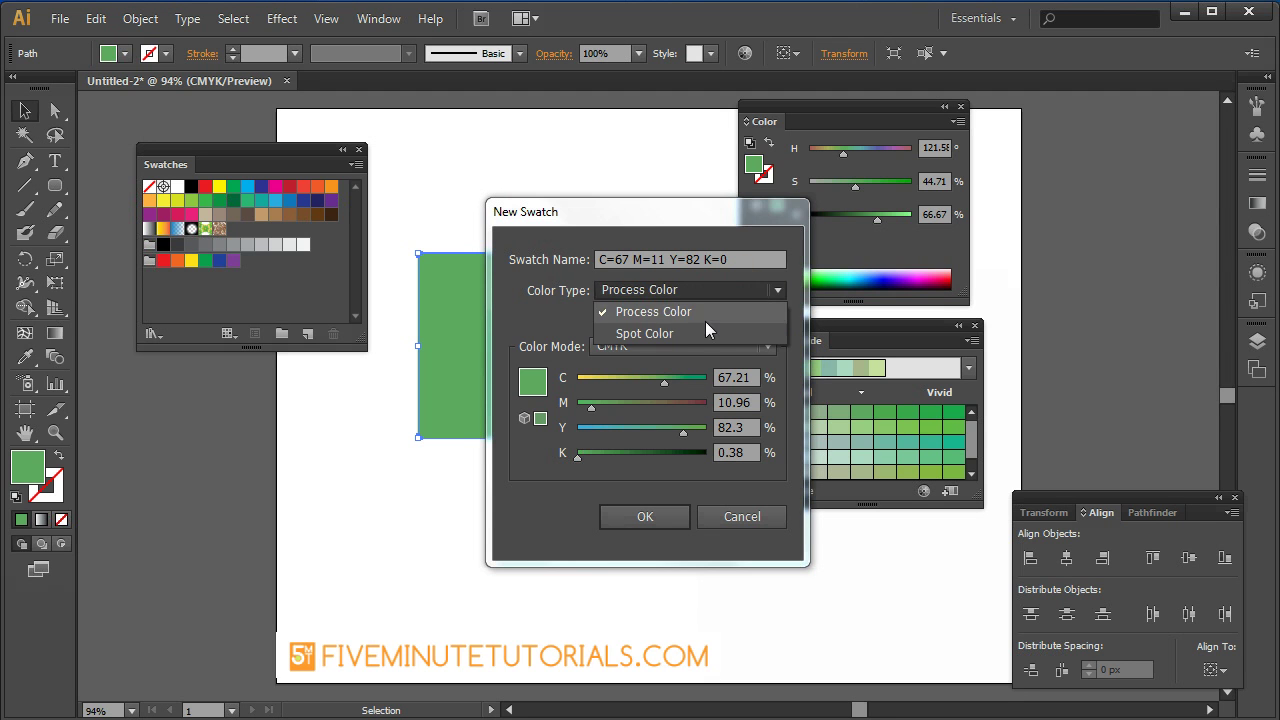
pyautogui.click(698, 334)
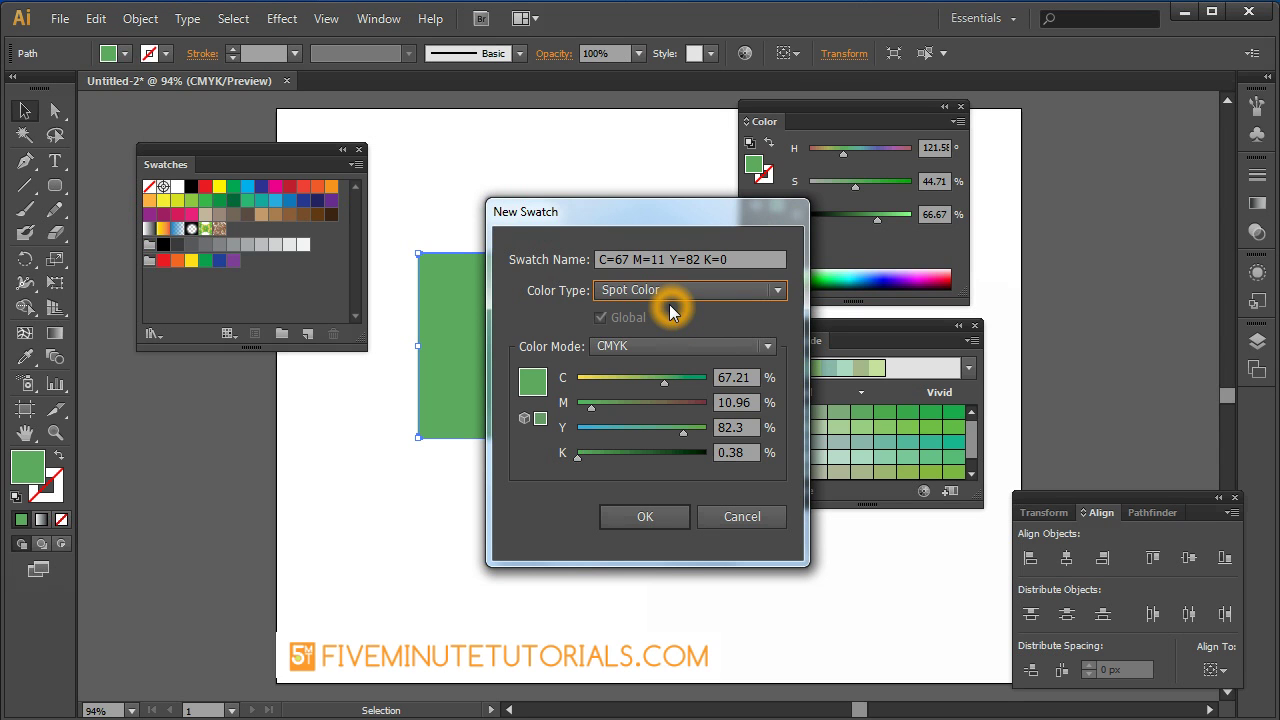
pyautogui.click(681, 291)
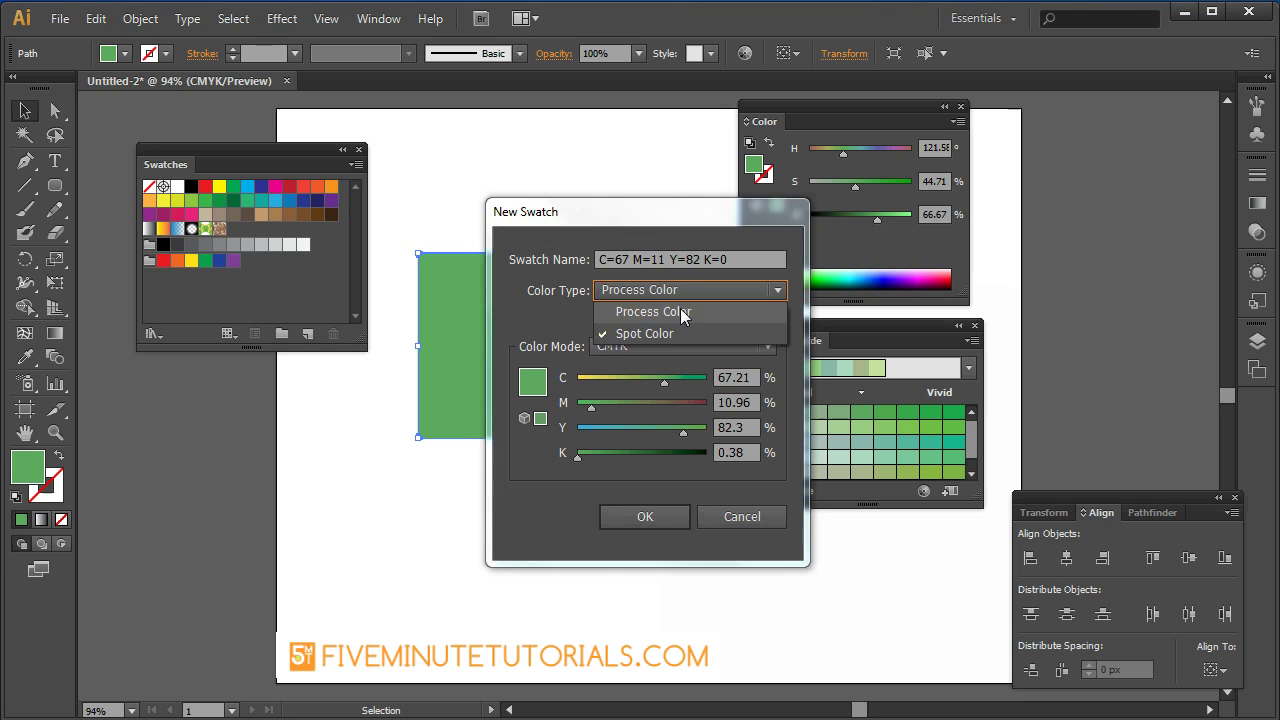
pyautogui.click(680, 308)
pyautogui.click(650, 517)
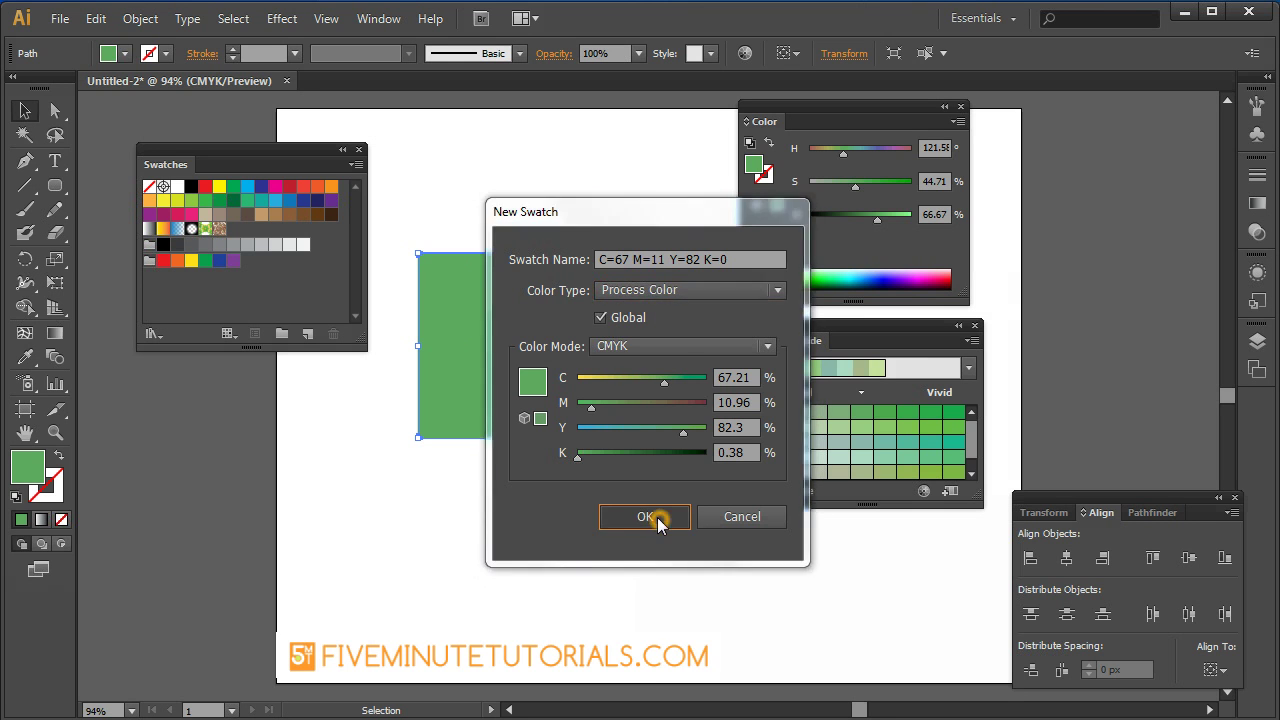
# - Drag the new C=67 M=11 Y=82 K=0 swatch up into the top row of greens
pyautogui.click(235, 230)
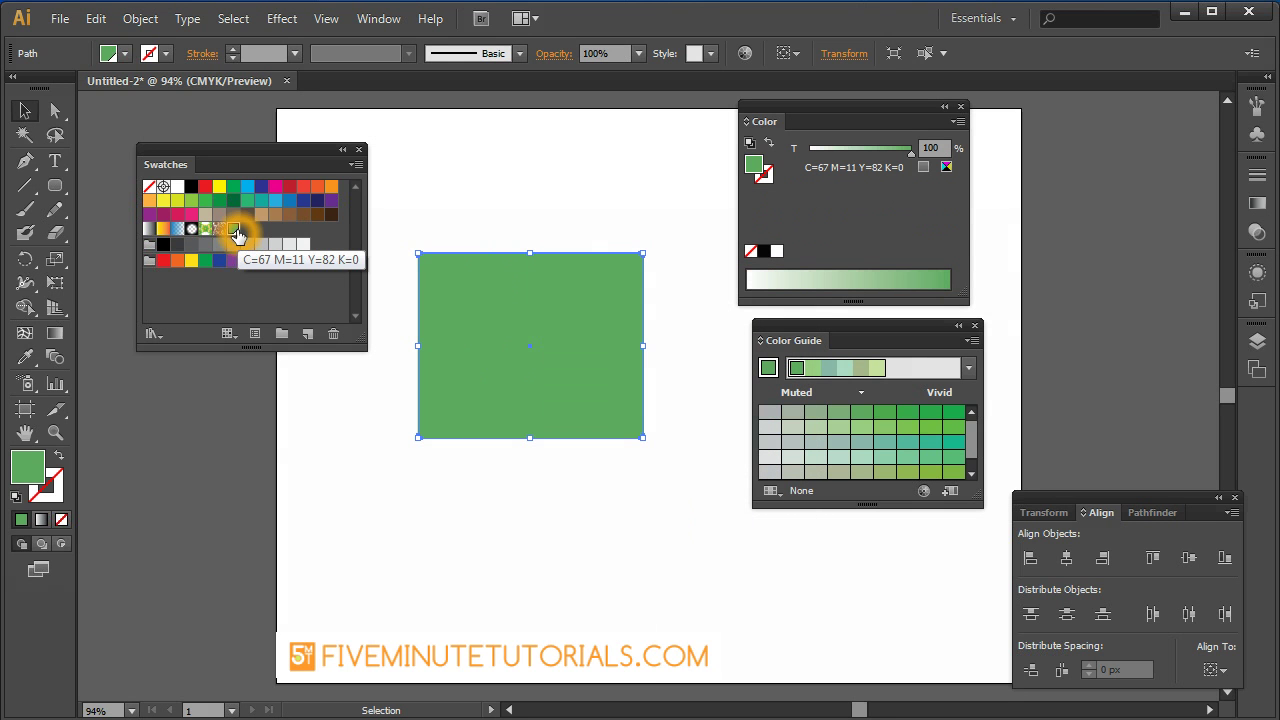
pyautogui.moveTo(237, 234); pyautogui.dragTo(247, 201)
pyautogui.click(279, 290)
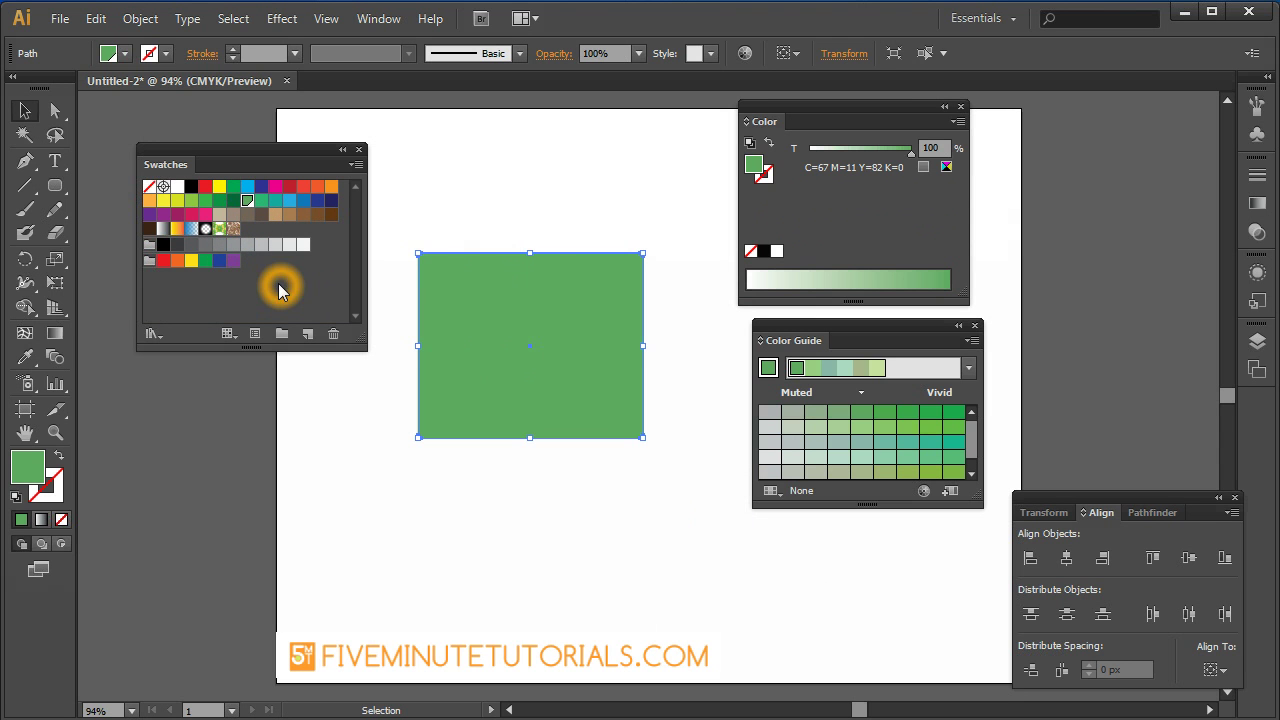
# - Create Color Group 1 from the selected artwork and drag the green swatch into it
pyautogui.click(281, 334)
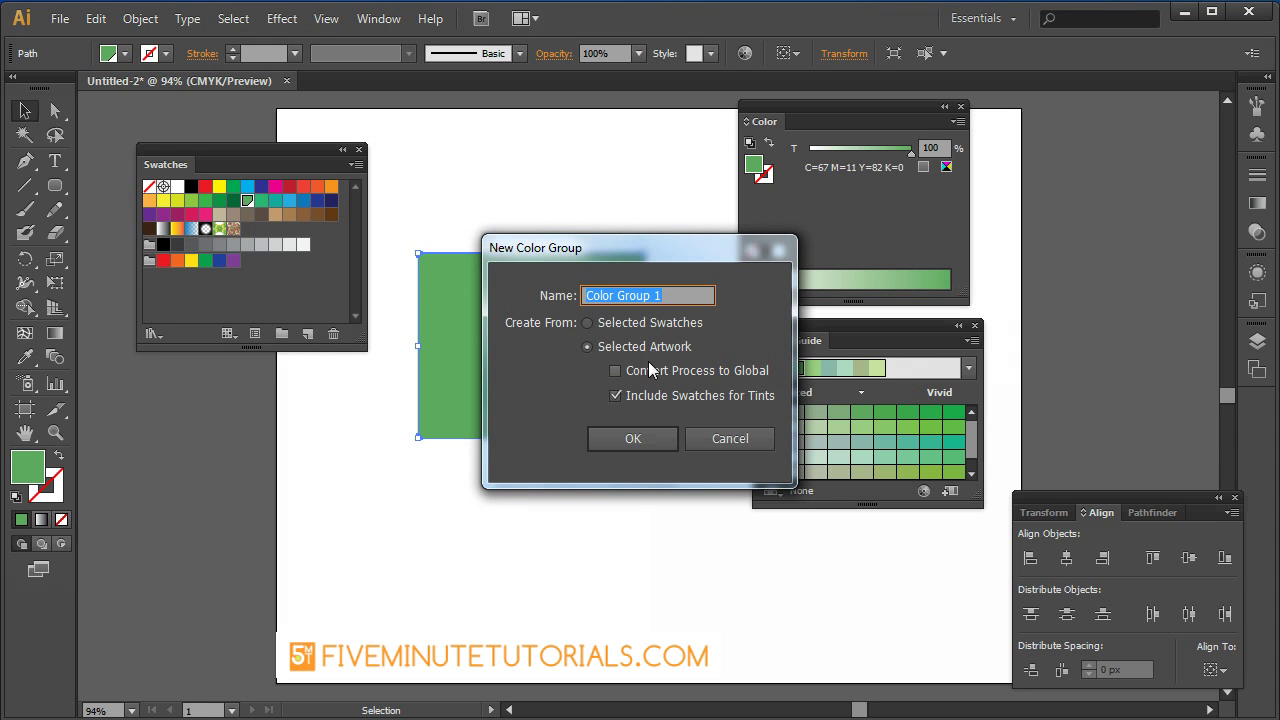
pyautogui.click(300, 342)
pyautogui.click(286, 340)
pyautogui.click(646, 438)
pyautogui.click(165, 279)
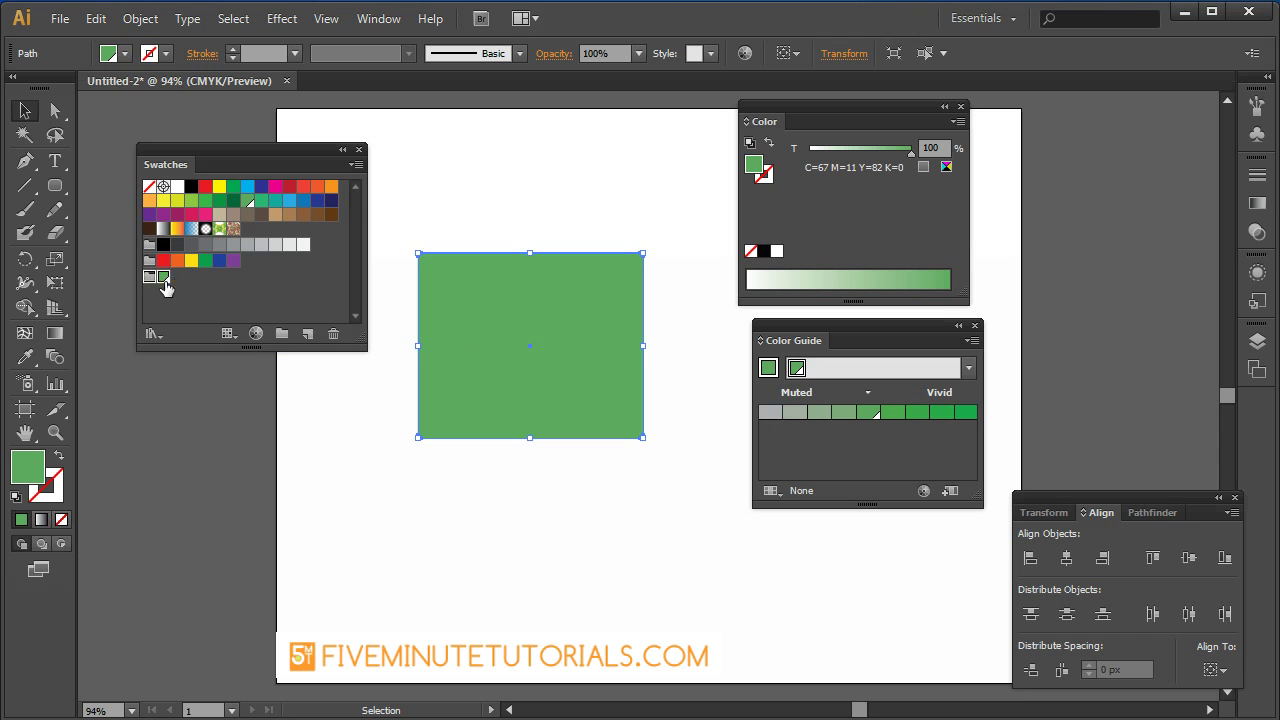
pyautogui.moveTo(205, 262); pyautogui.dragTo(162, 278)
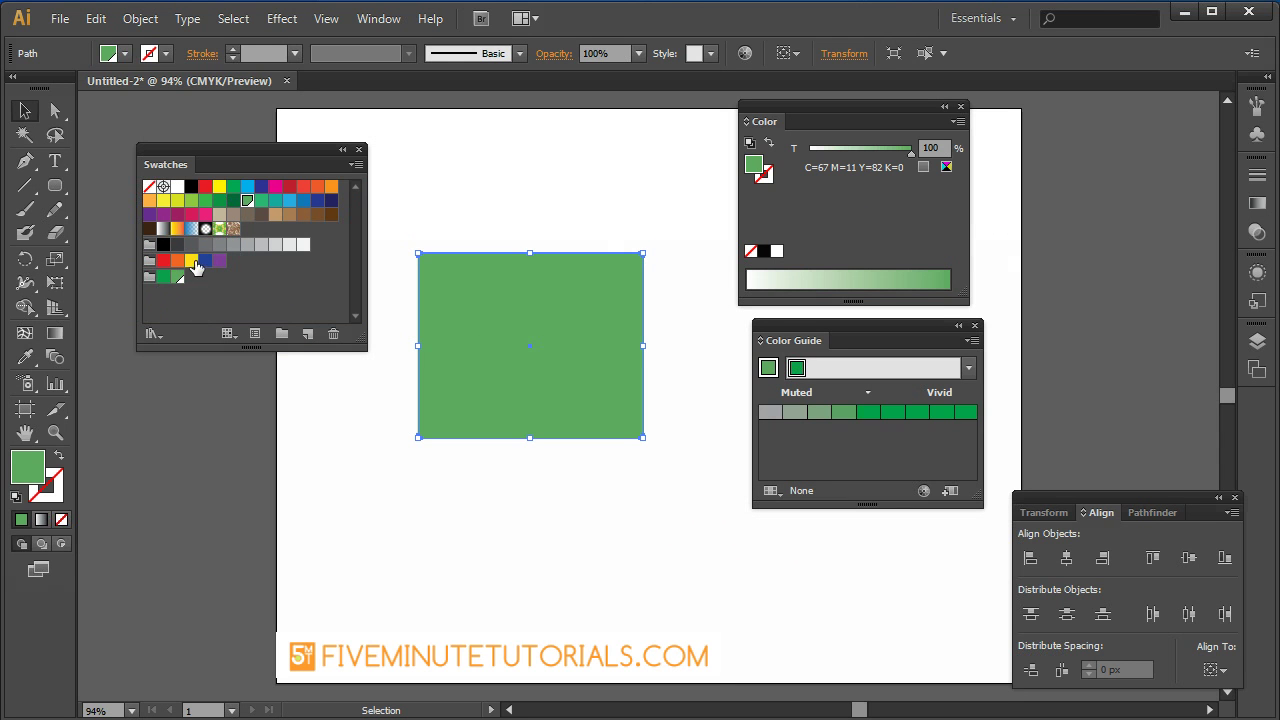
pyautogui.click(151, 276)
pyautogui.click(193, 287)
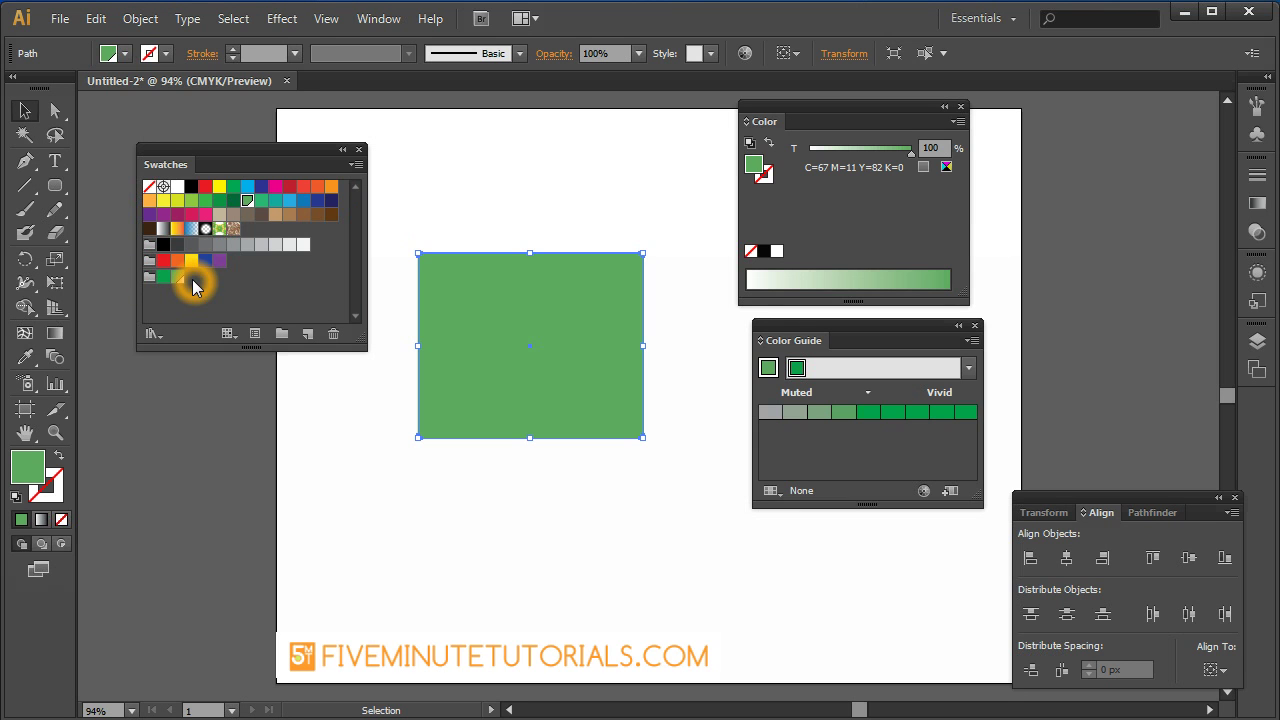
# - Open Swatch Options for the green swatch and cancel without changes
pyautogui.click(253, 334)
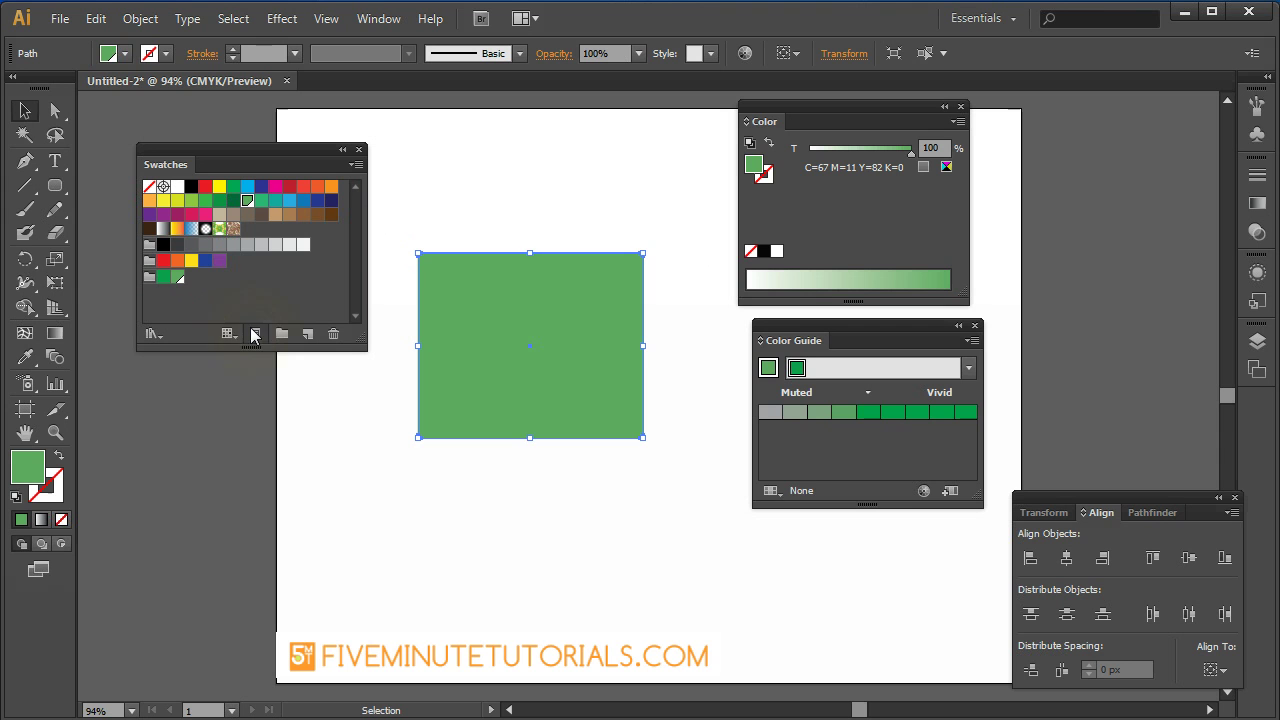
pyautogui.click(253, 336)
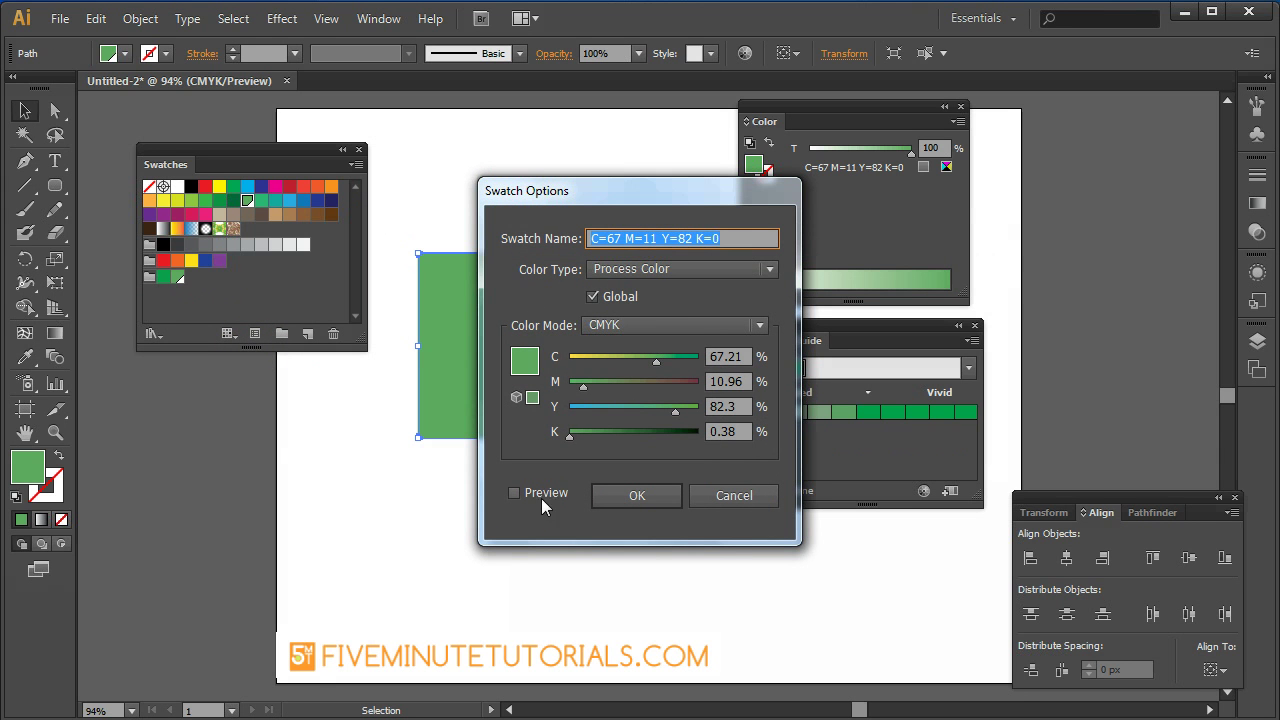
pyautogui.click(737, 496)
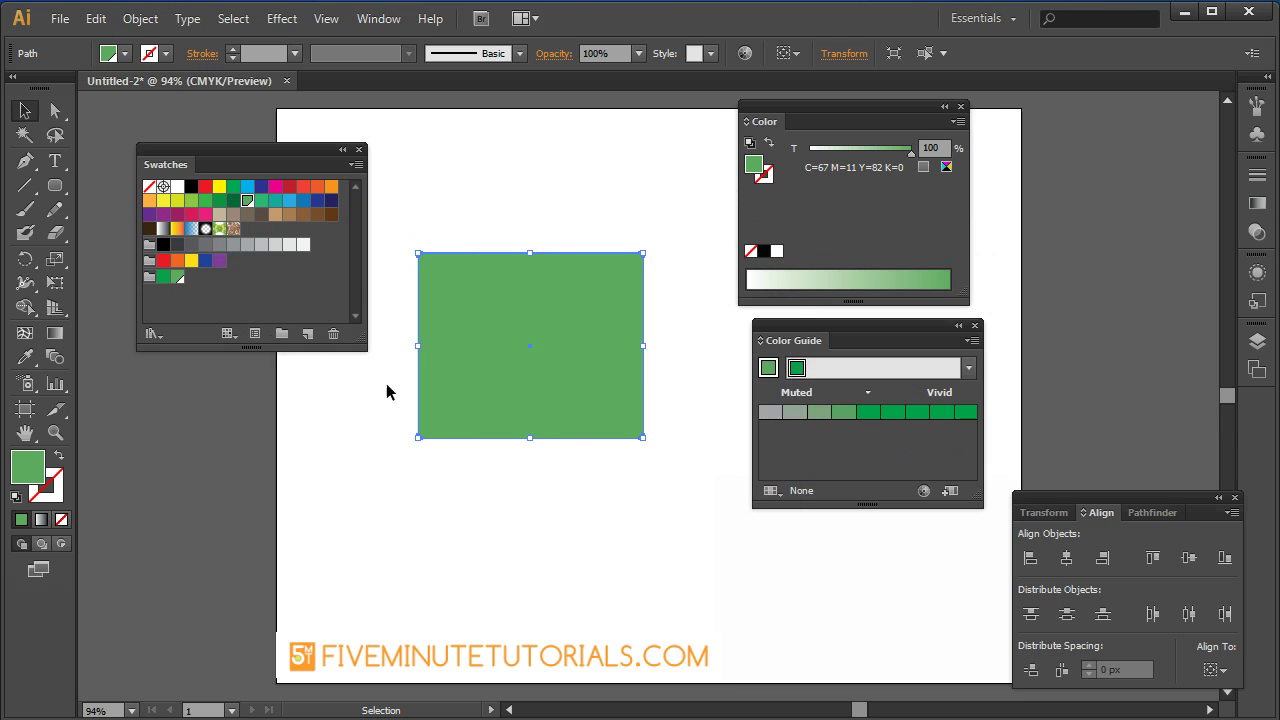
pyautogui.click(247, 204)
# - Check the Show Swatch Kinds menu, then display the Swatch Libraries list
pyautogui.click(226, 335)
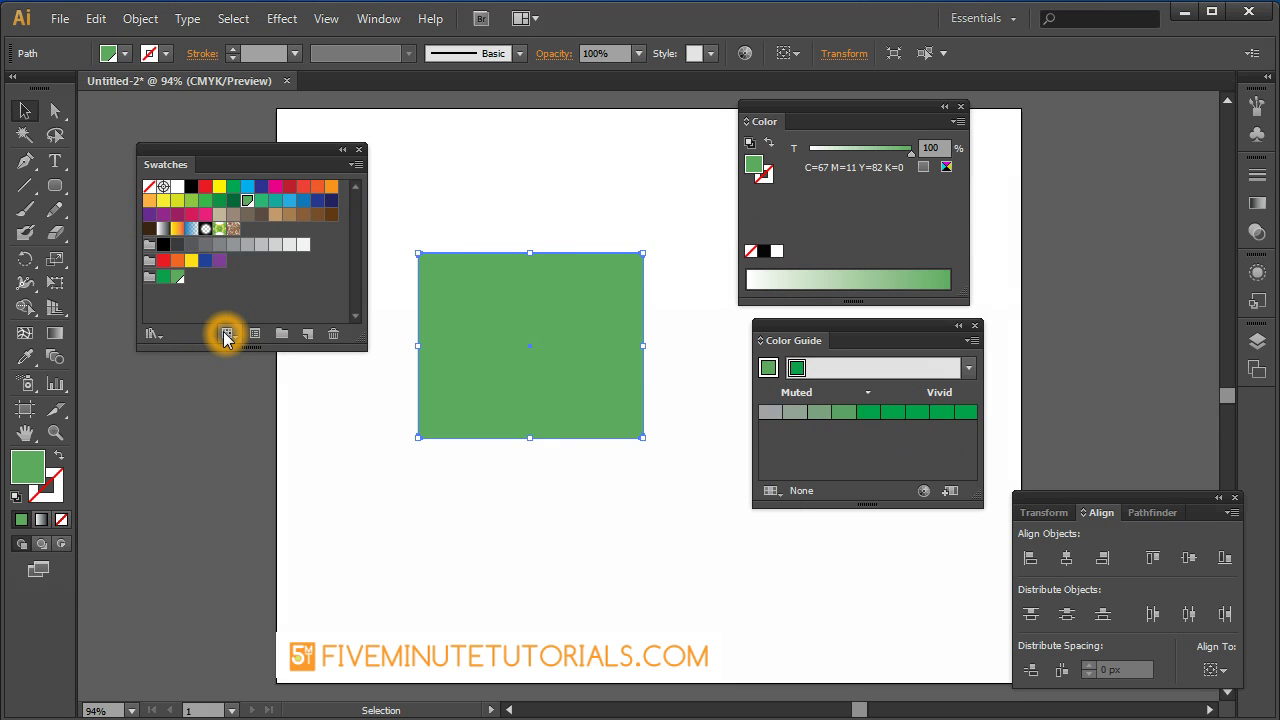
pyautogui.click(226, 335)
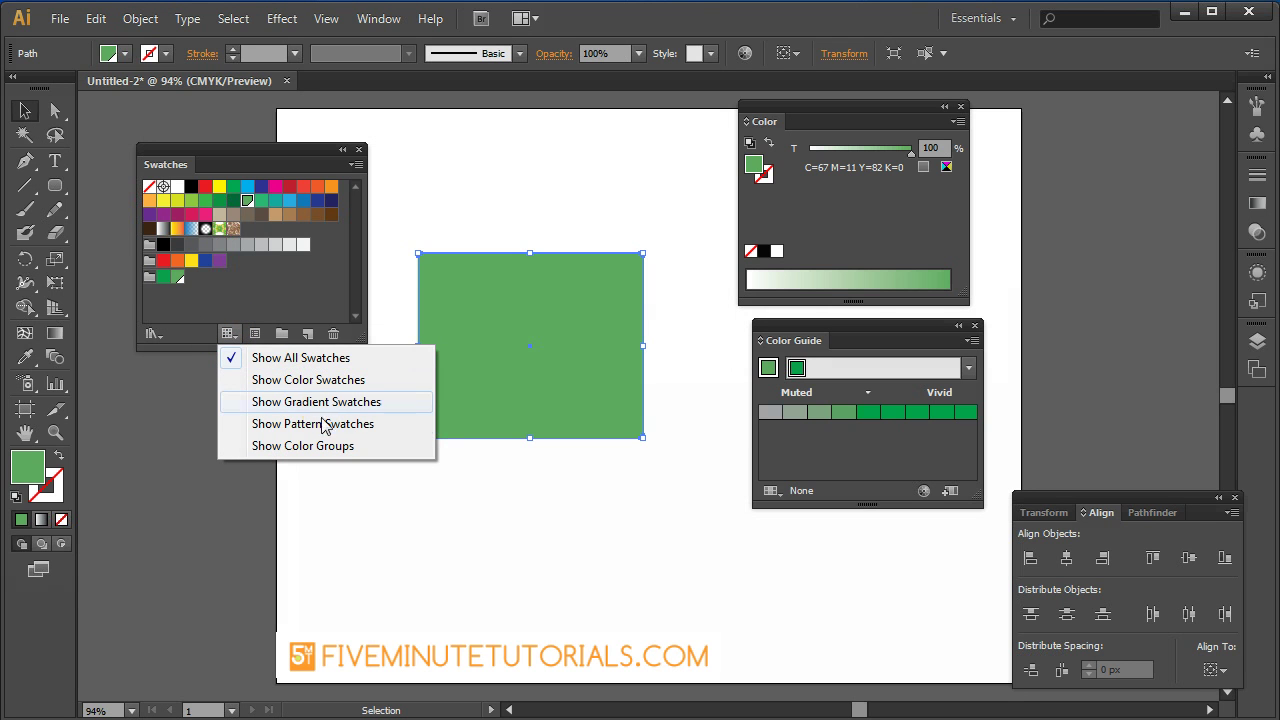
pyautogui.click(199, 333)
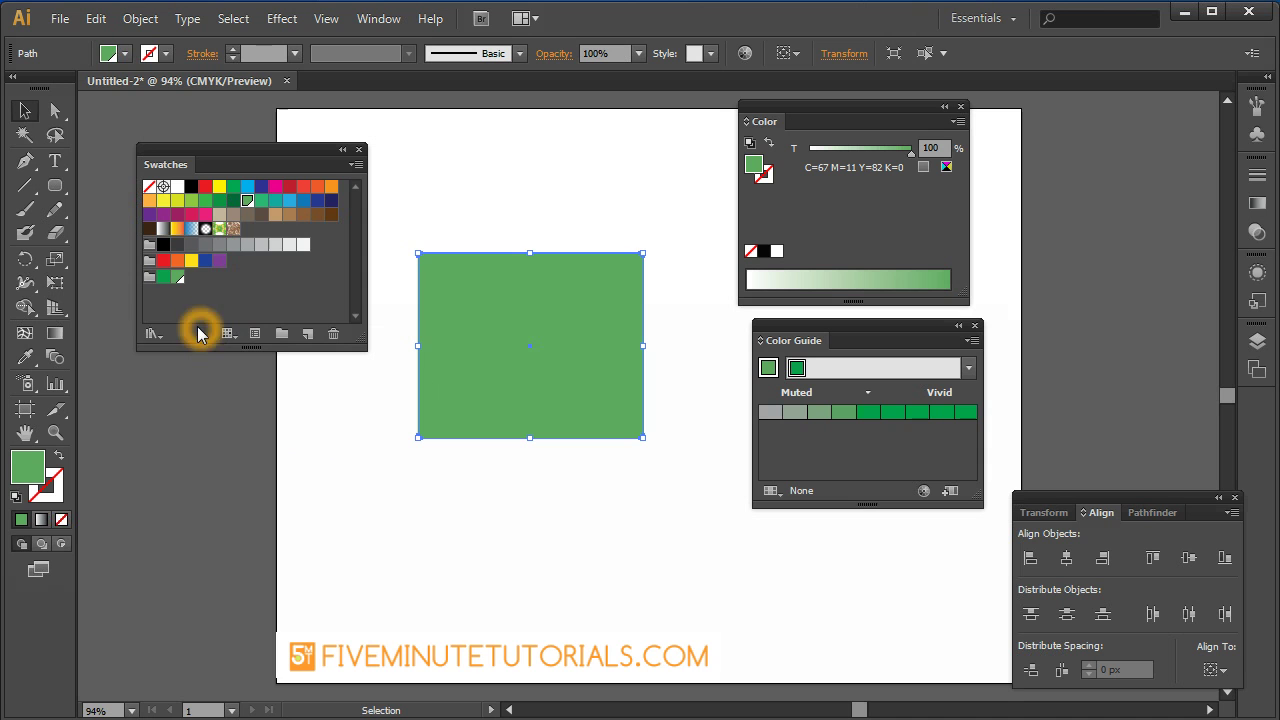
pyautogui.click(150, 336)
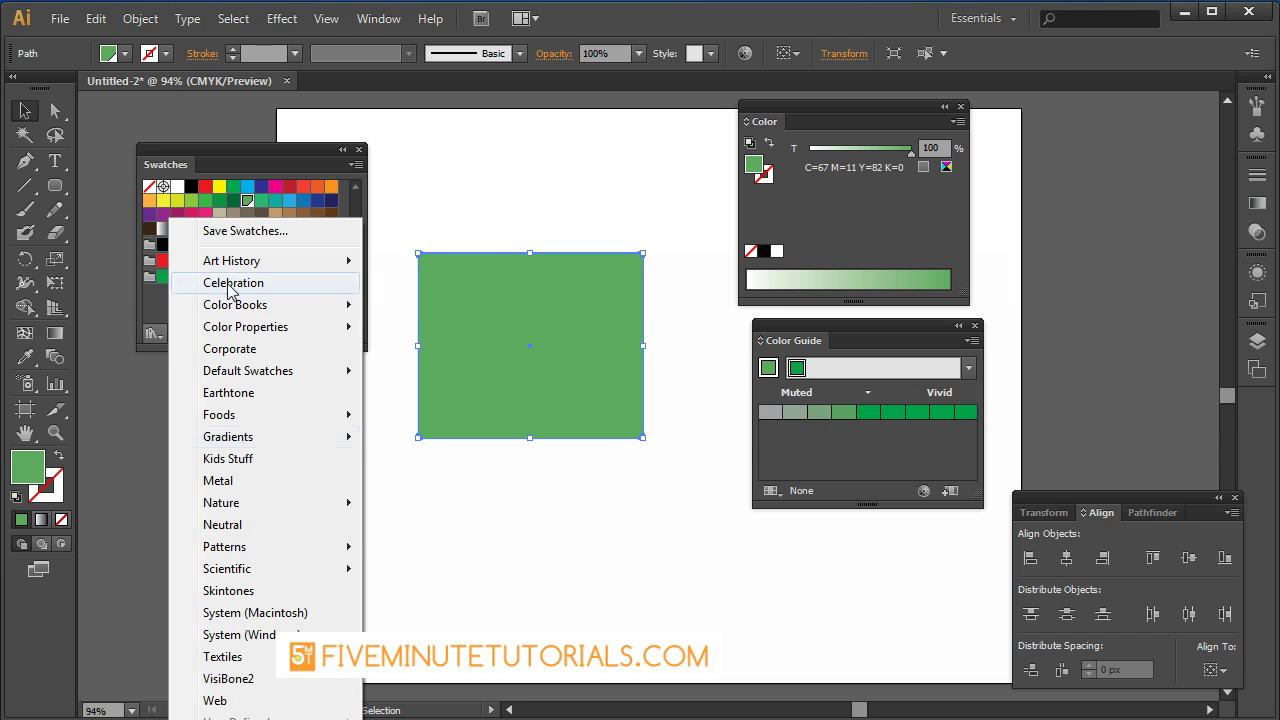
# - Open the Kids Stuff library, enlarge it, browse its swatches and dock it with Swatches
pyautogui.click(232, 637)
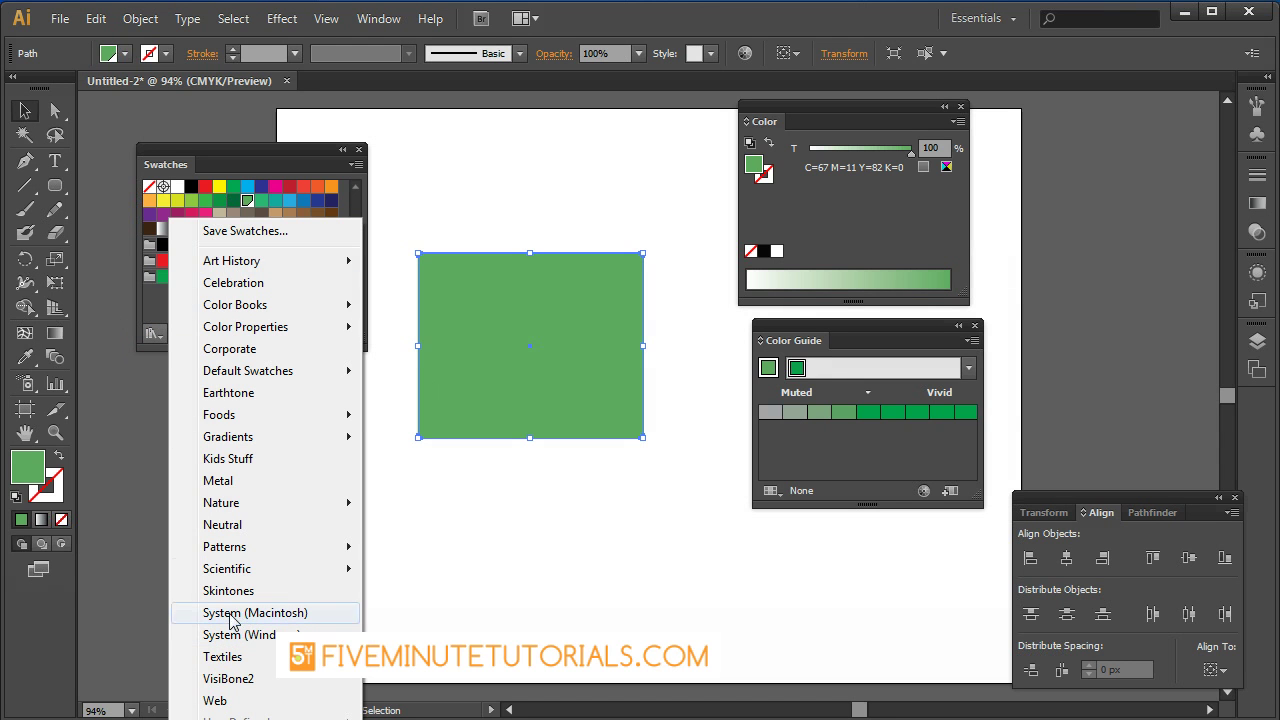
pyautogui.click(235, 459)
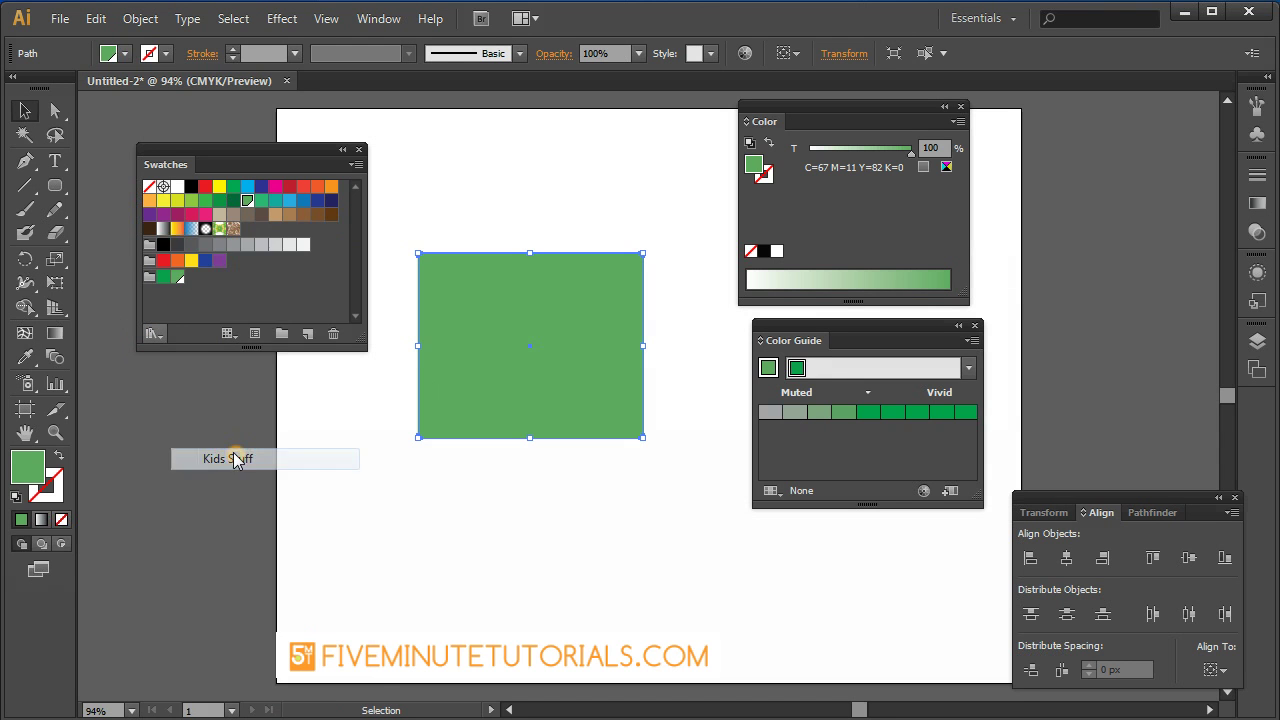
pyautogui.moveTo(658, 340); pyautogui.dragTo(194, 417)
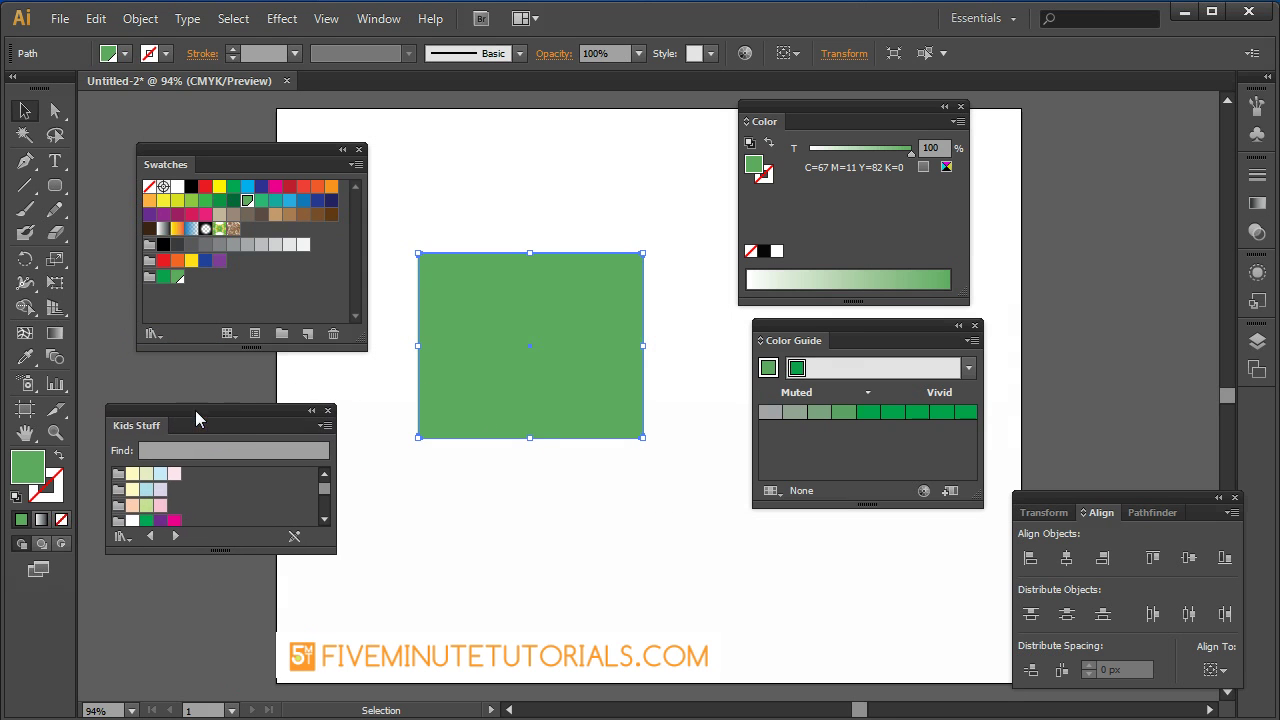
pyautogui.moveTo(318, 543); pyautogui.dragTo(330, 690)
pyautogui.scroll(-3, 315, 600)
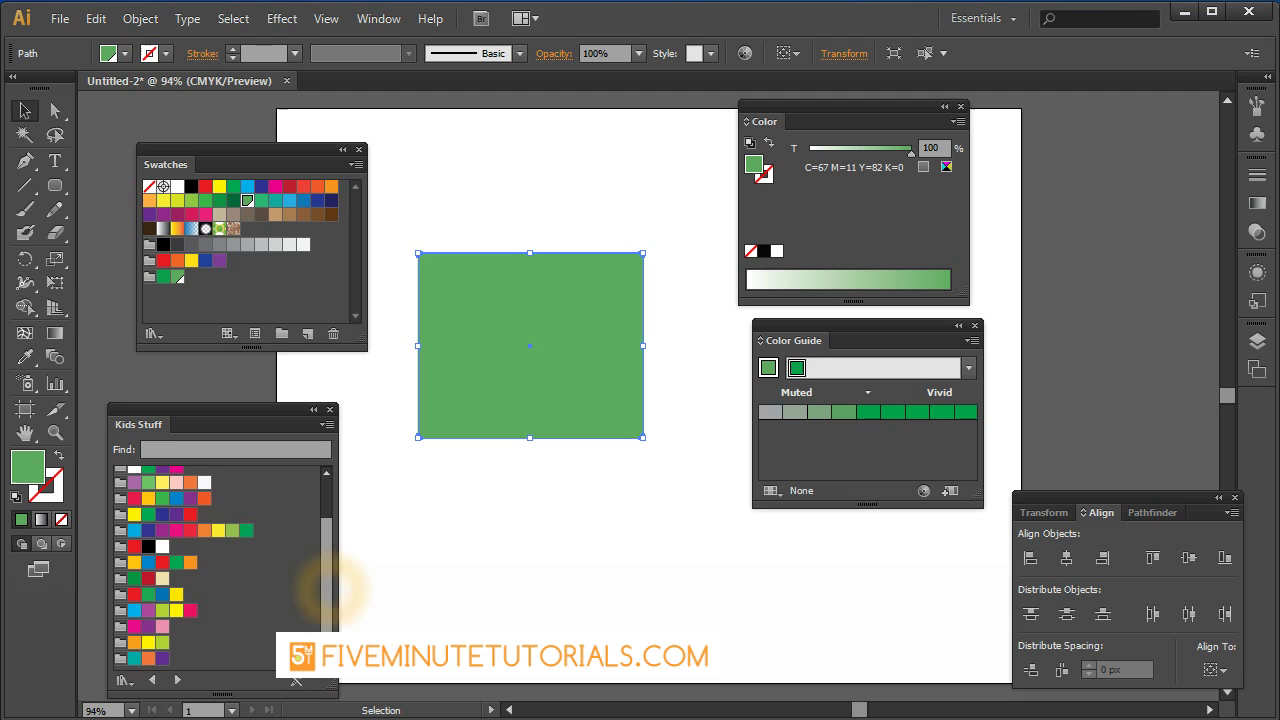
pyautogui.scroll(3, 312, 632)
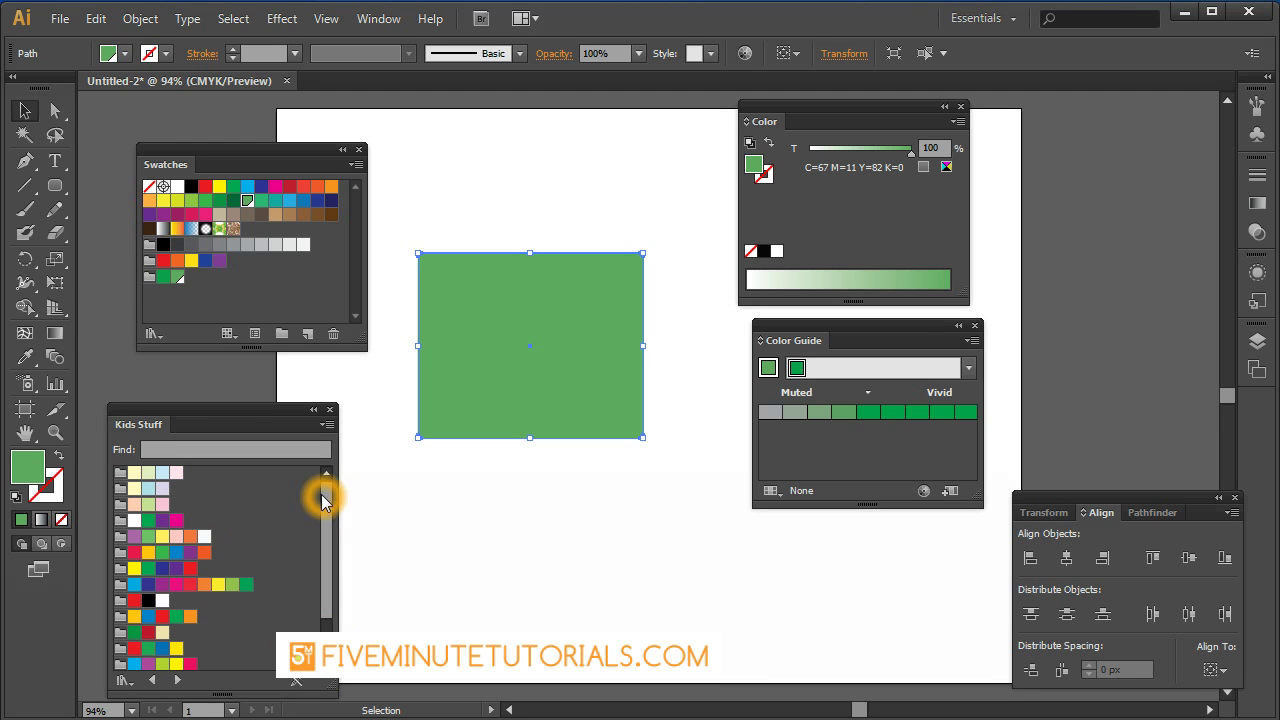
pyautogui.moveTo(243, 405); pyautogui.dragTo(266, 370)
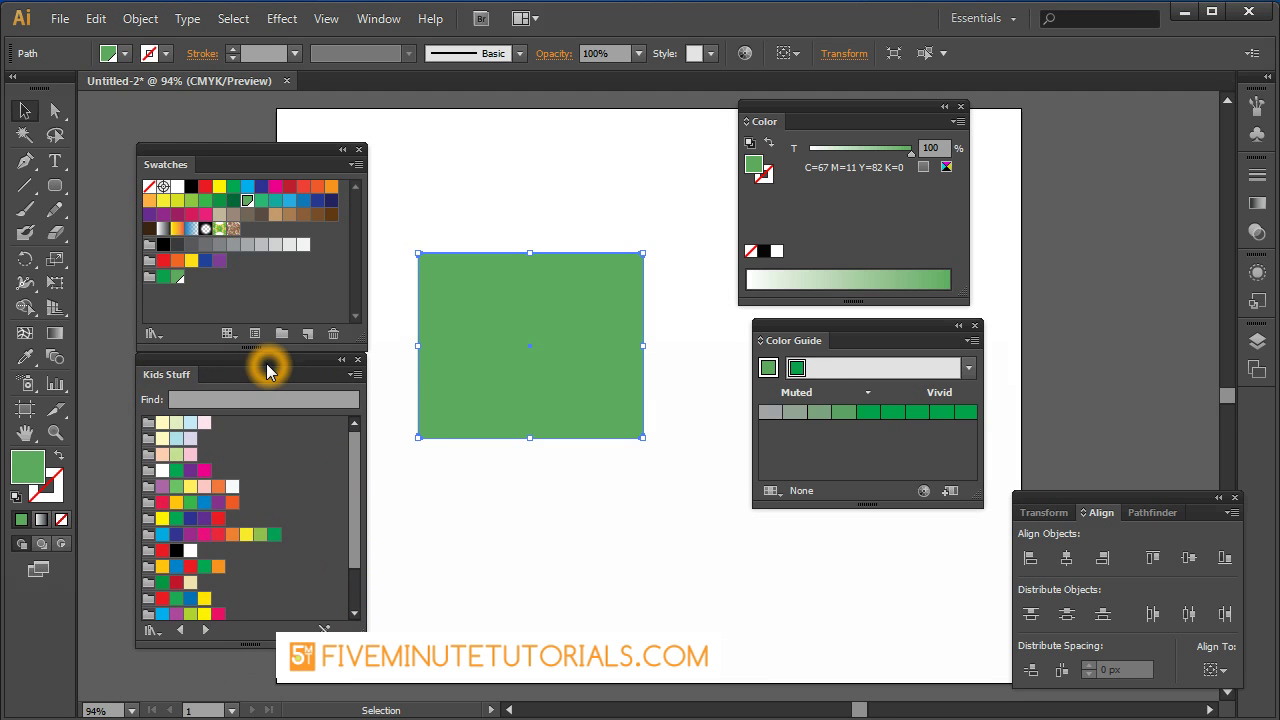
# - Load the Nature > Beach swatch library
pyautogui.click(151, 631)
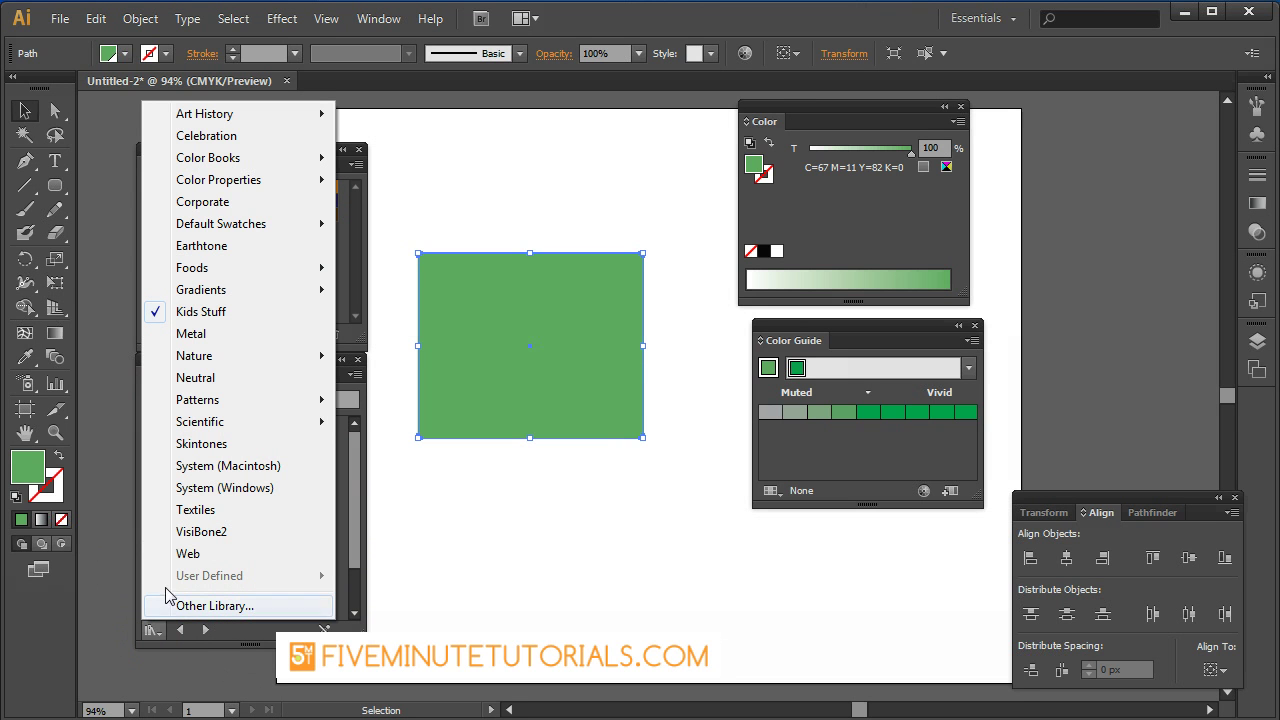
pyautogui.moveTo(209, 362)
pyautogui.click(392, 357)
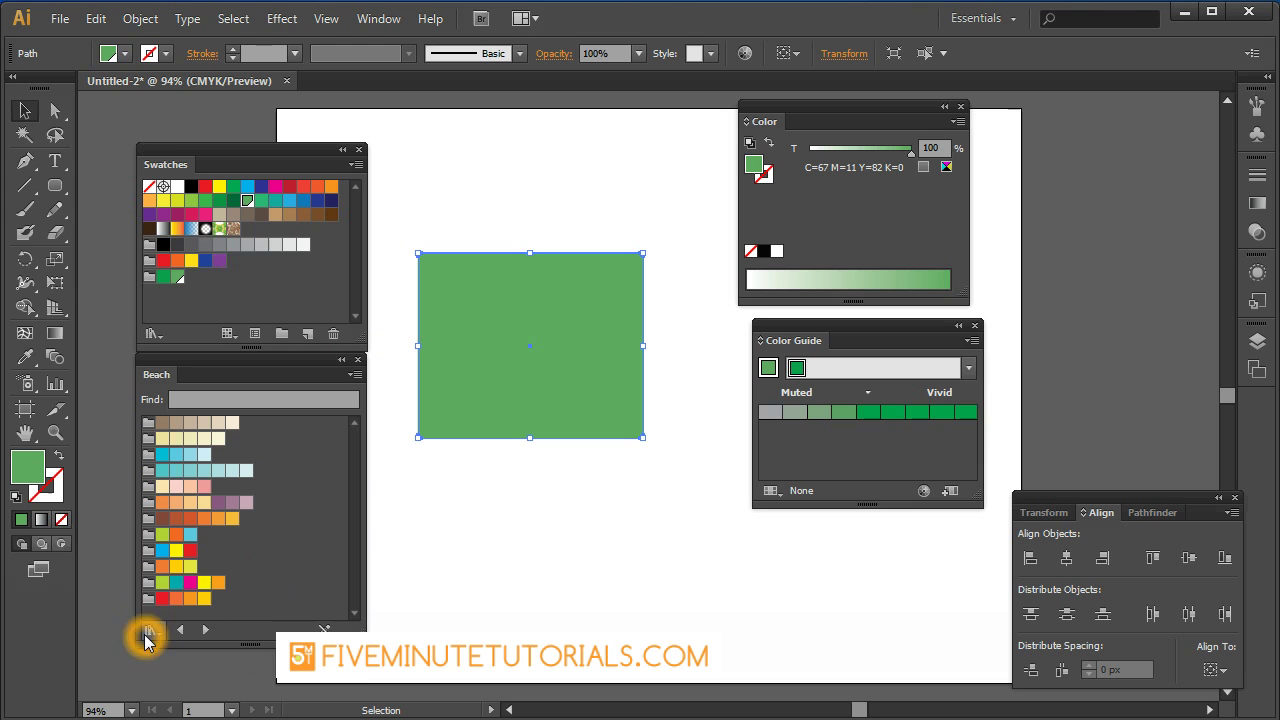
# - Load PANTONE+ Solid Coated from the Color Books swatch libraries
pyautogui.click(150, 334)
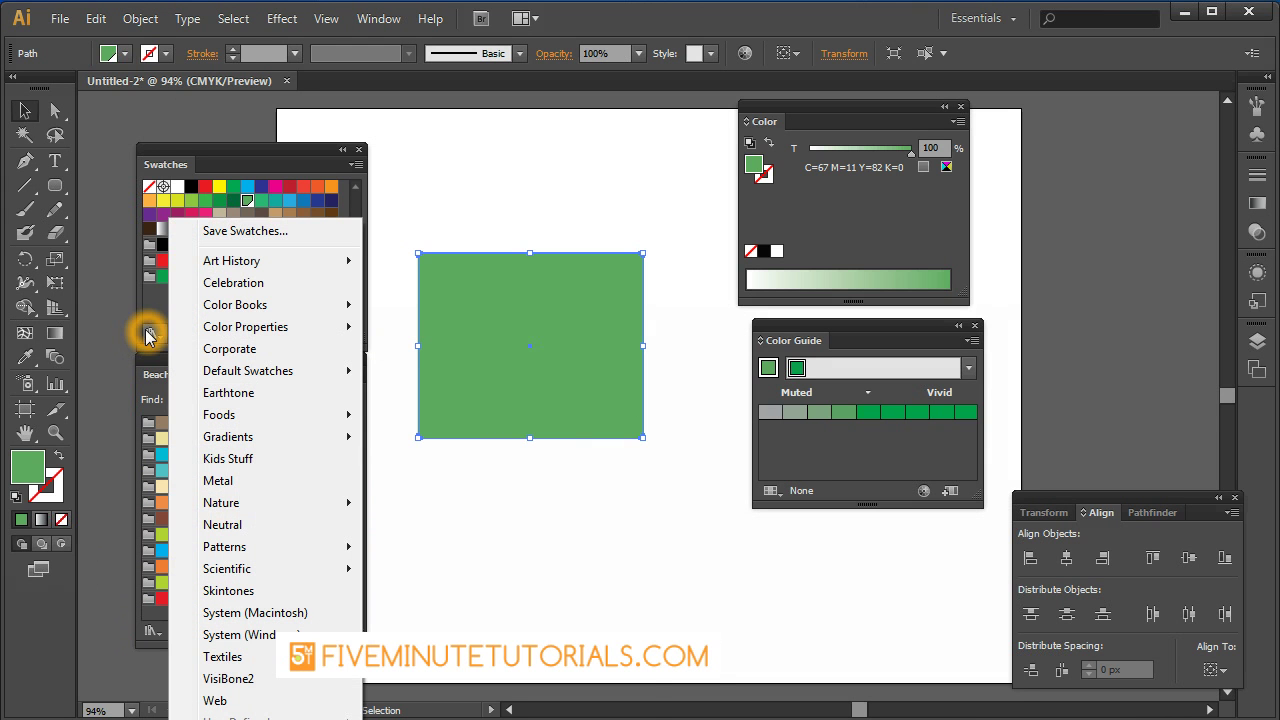
pyautogui.click(251, 306)
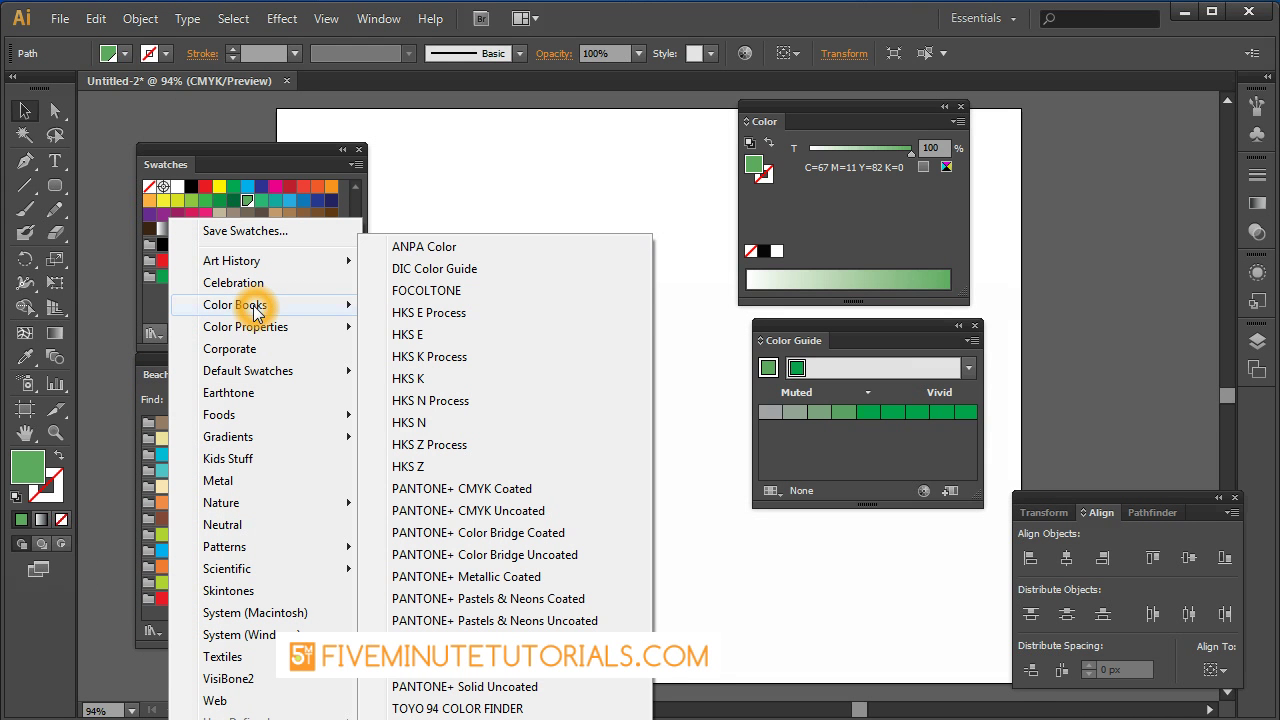
pyautogui.click(455, 619)
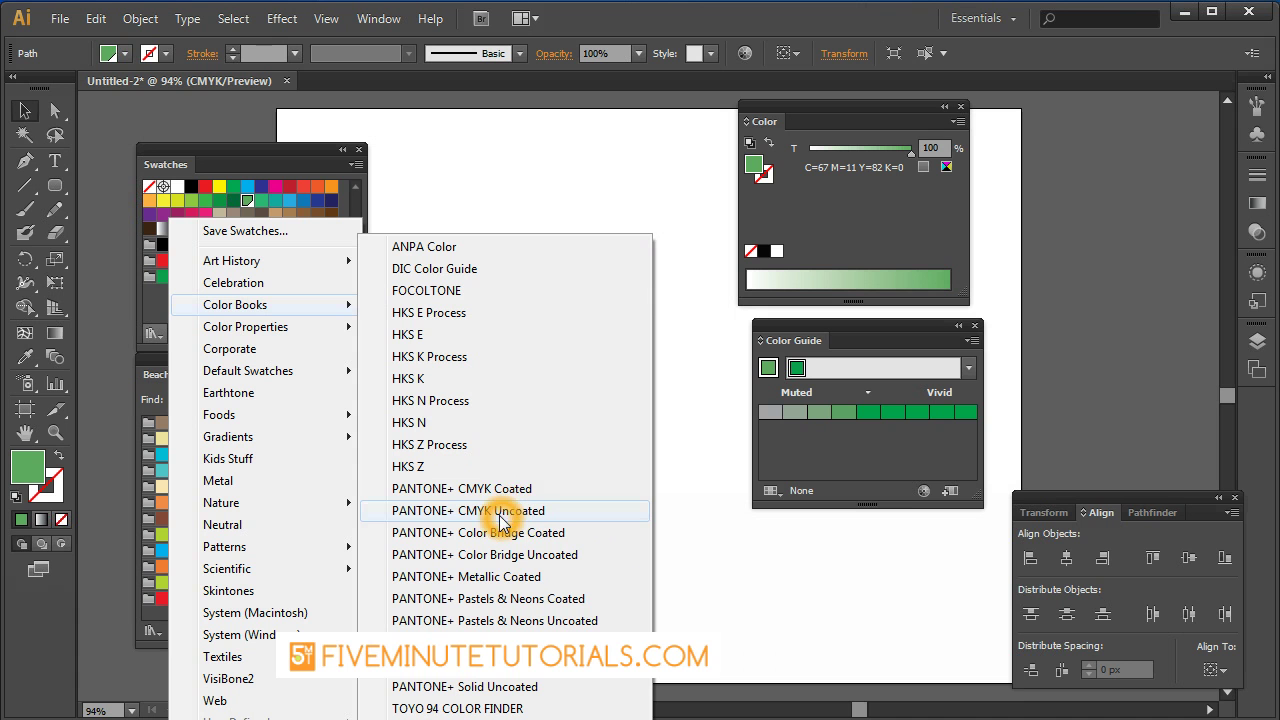
pyautogui.click(470, 664)
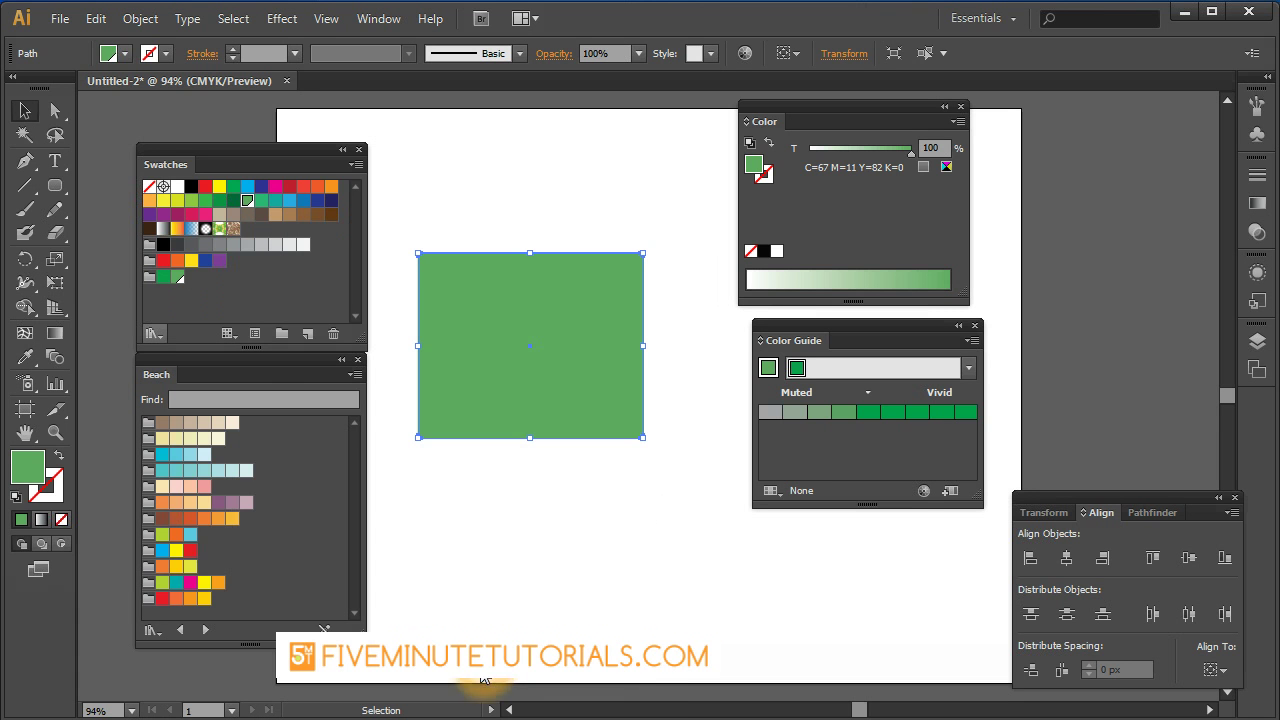
# - Enlarge the PANTONE+ Solid Coated panel and find PANTONE Yellow C in its Find field
pyautogui.moveTo(362, 644); pyautogui.dragTo(830, 680)
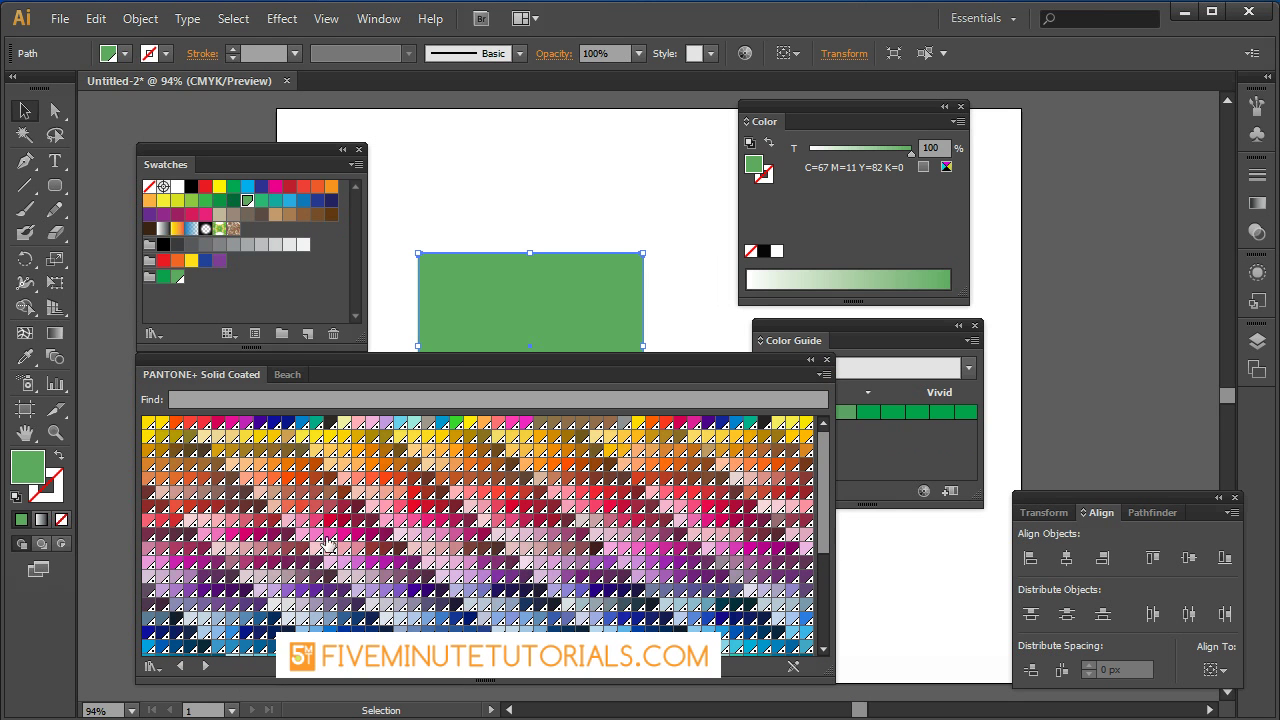
pyautogui.click(262, 398)
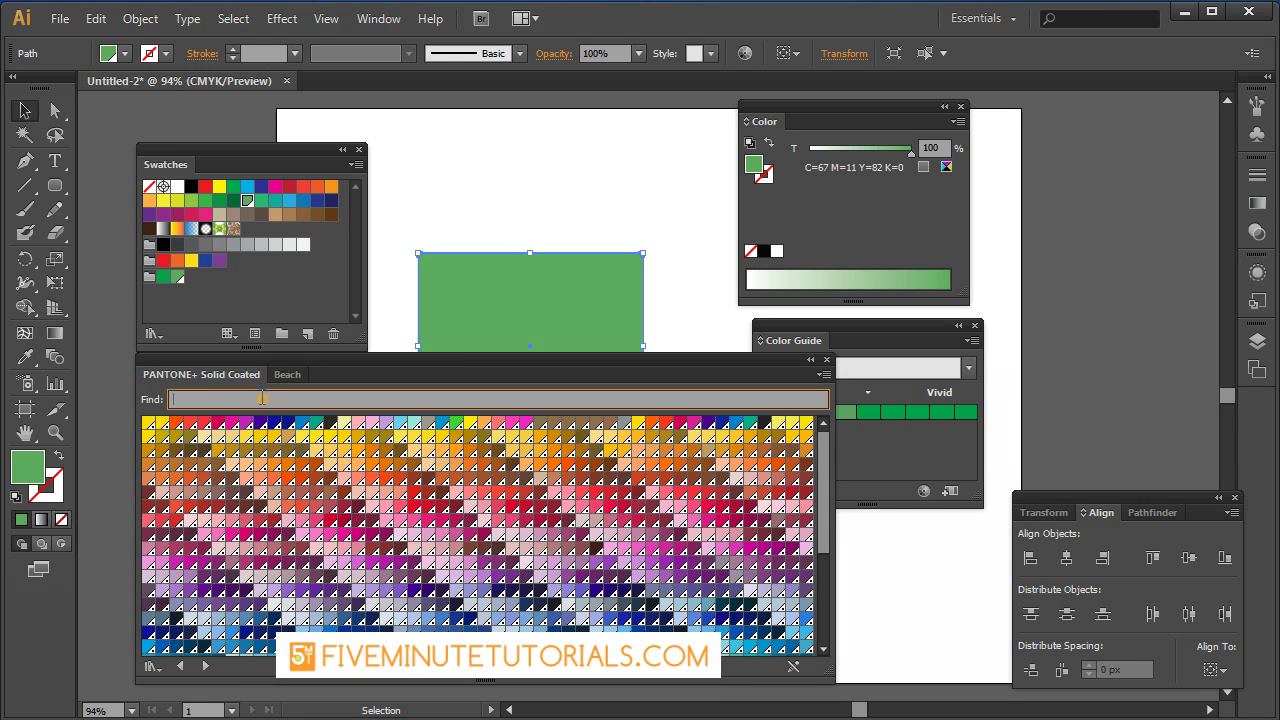
pyautogui.write('cv')
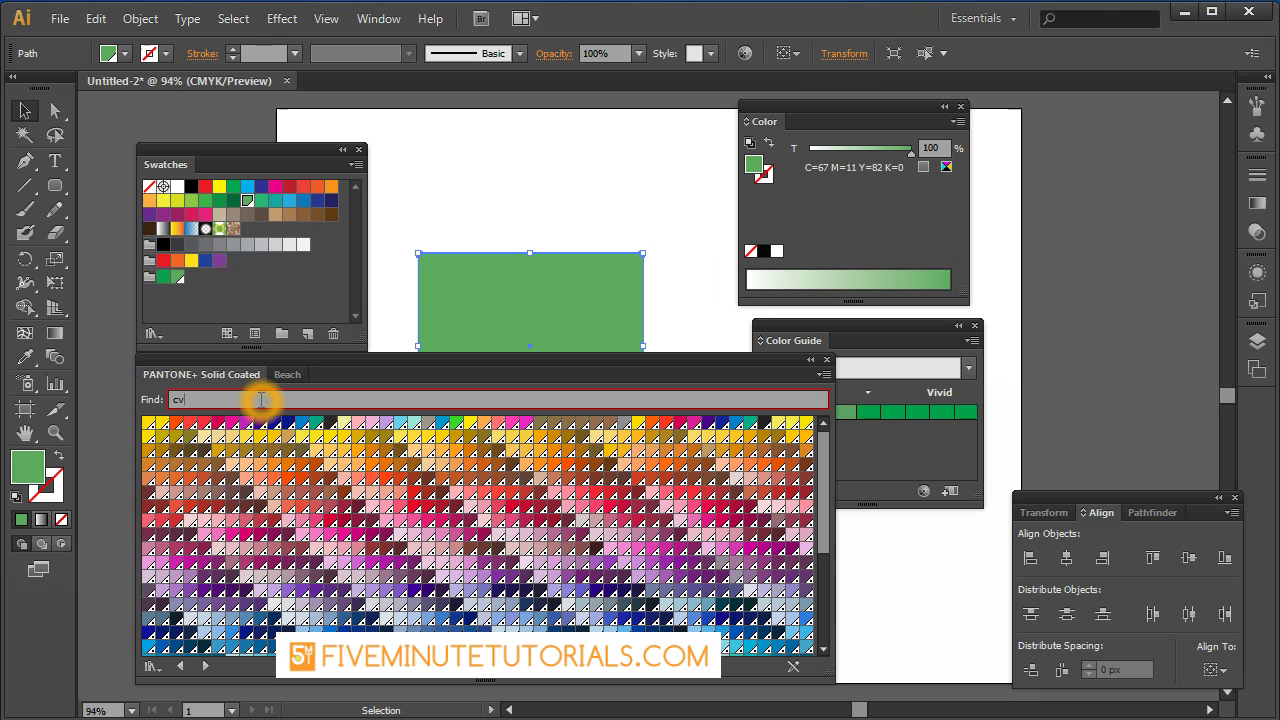
pyautogui.press('BackSpace')
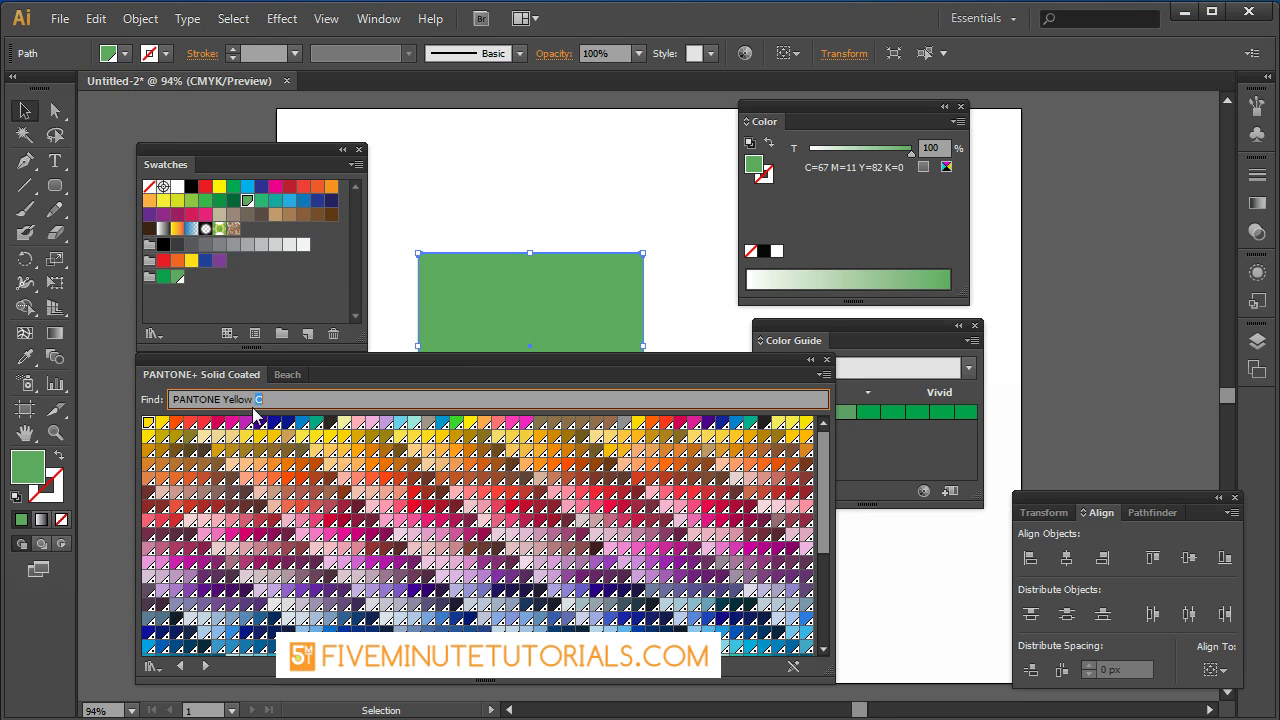
pyautogui.click(856, 384)
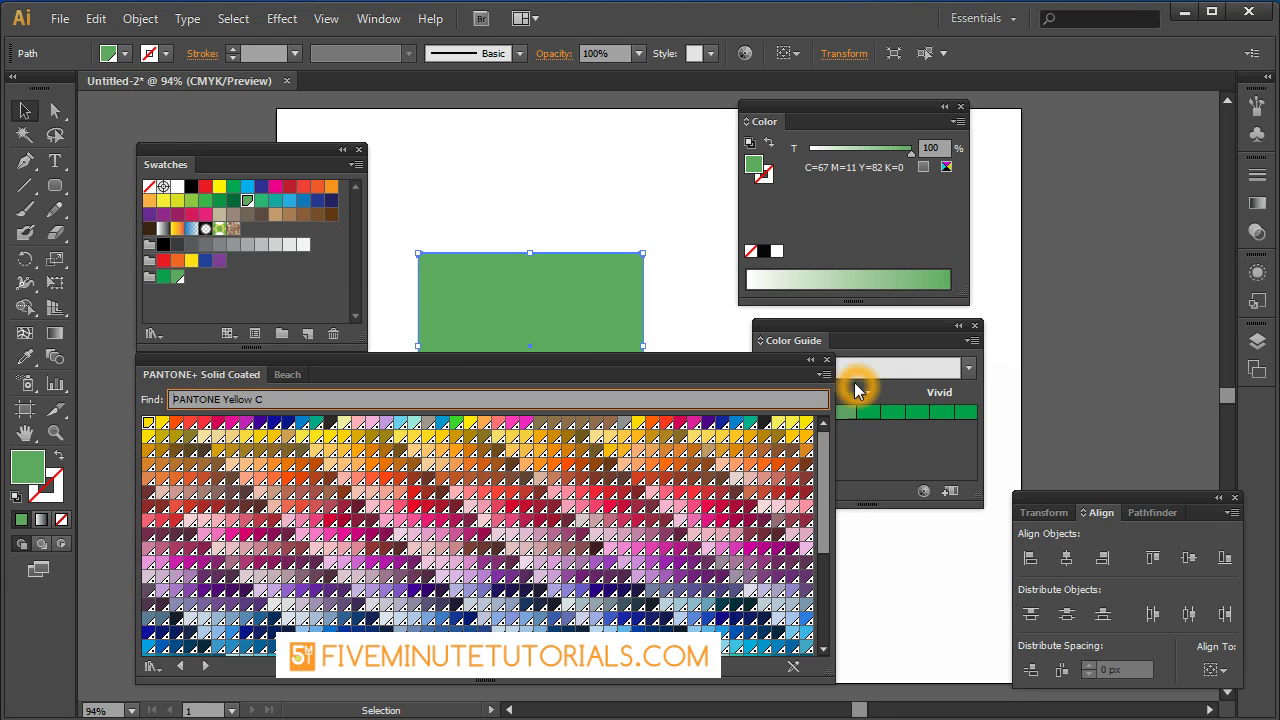
# - Sort the PANTONE+ Solid Coated swatches by name
pyautogui.click(826, 375)
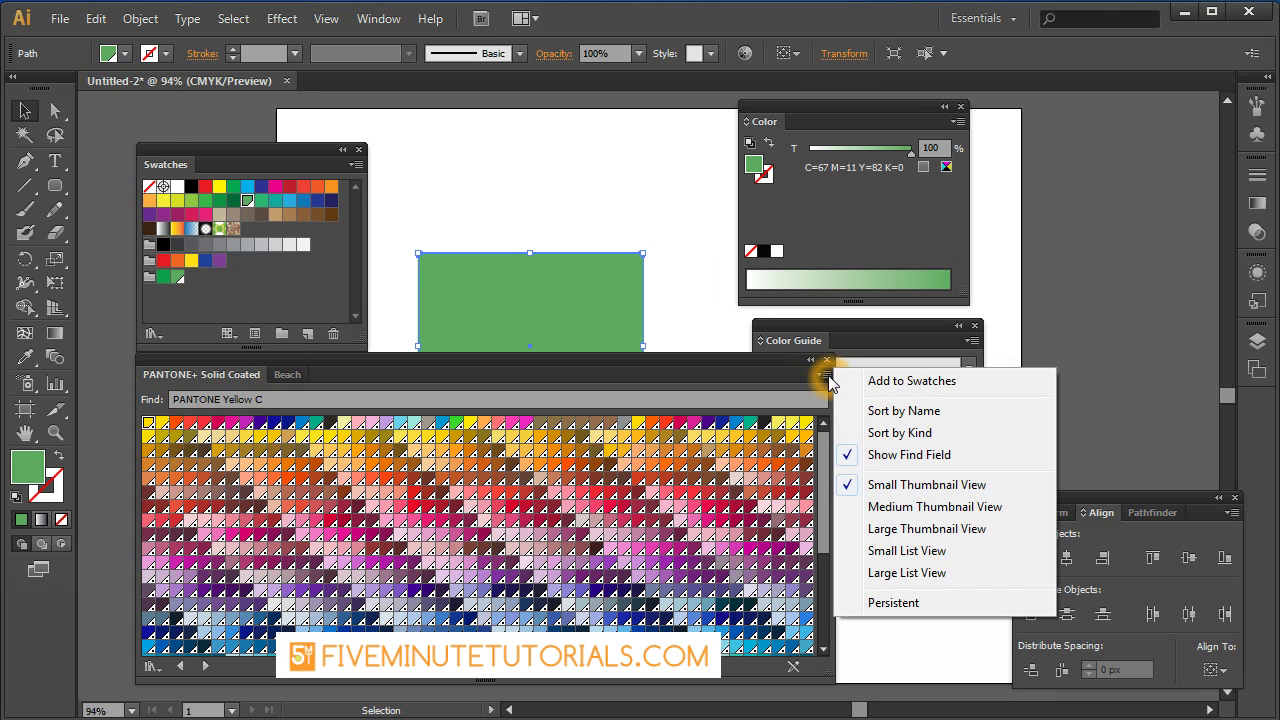
pyautogui.click(890, 414)
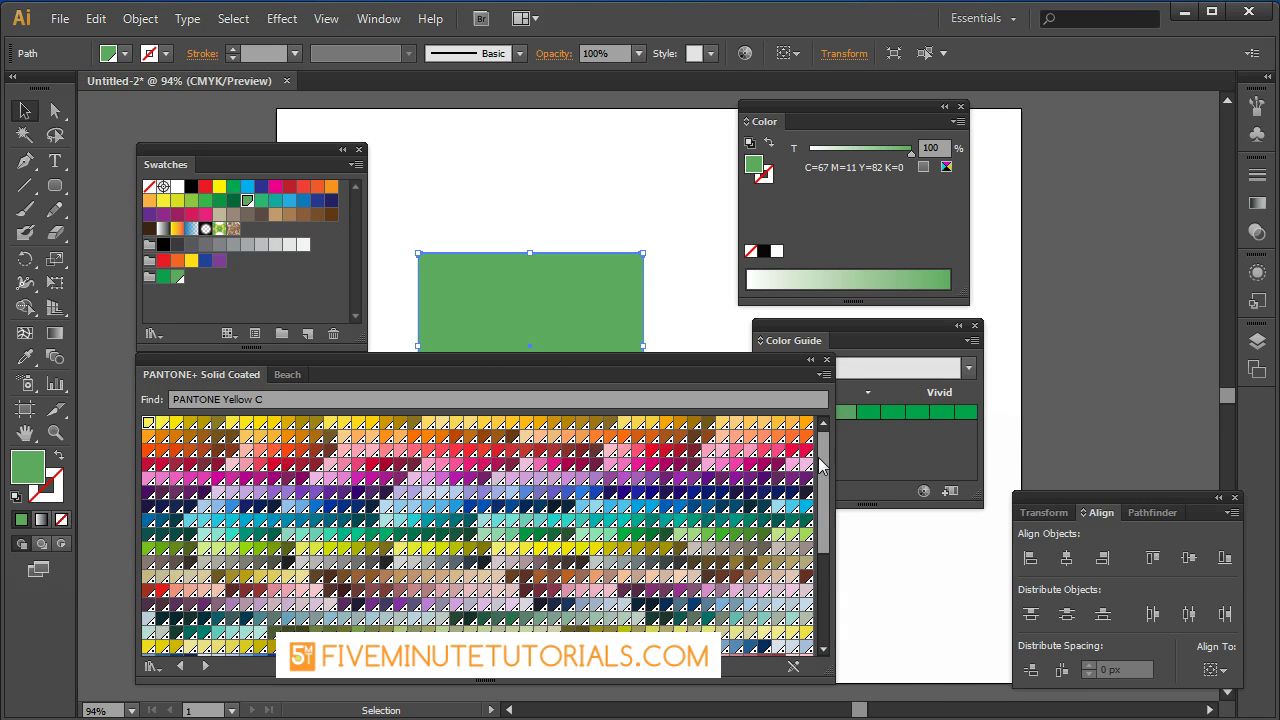
pyautogui.moveTo(818, 457); pyautogui.dragTo(820, 525)
pyautogui.click(823, 374)
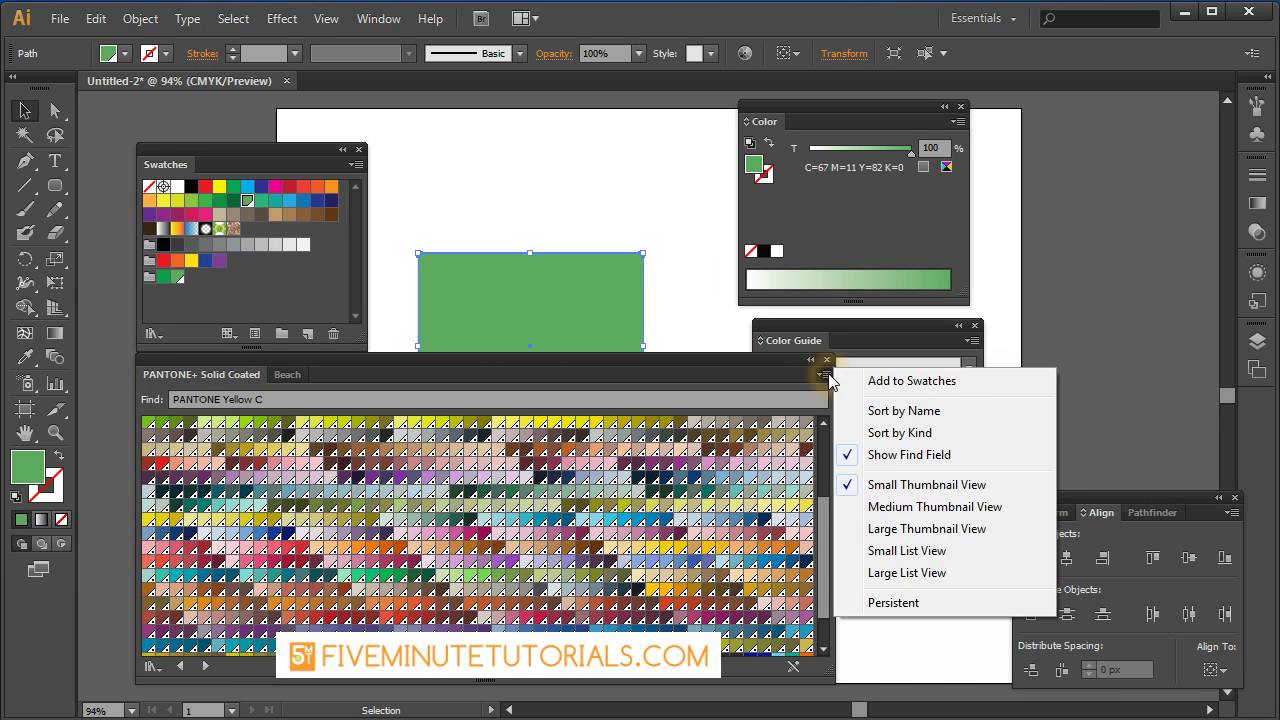
# - Switch the PANTONE library from Small List View to Large Thumbnail View and widen the panel
pyautogui.click(906, 551)
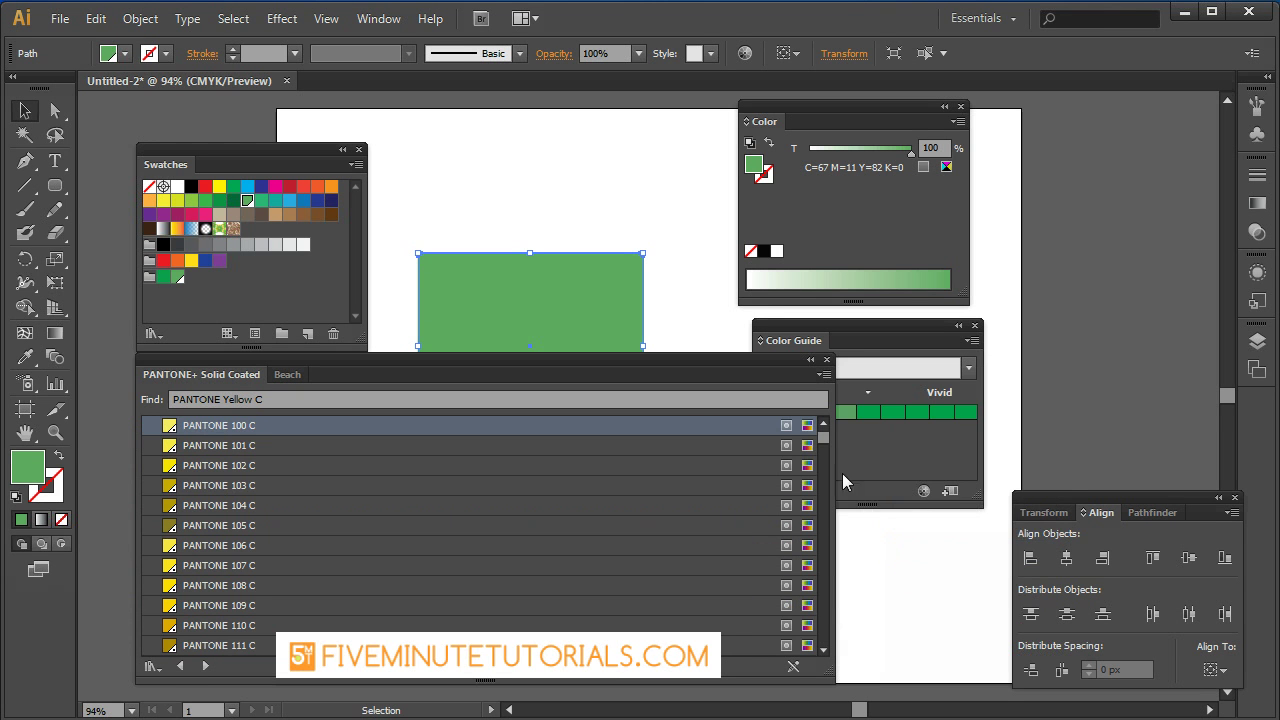
pyautogui.click(824, 374)
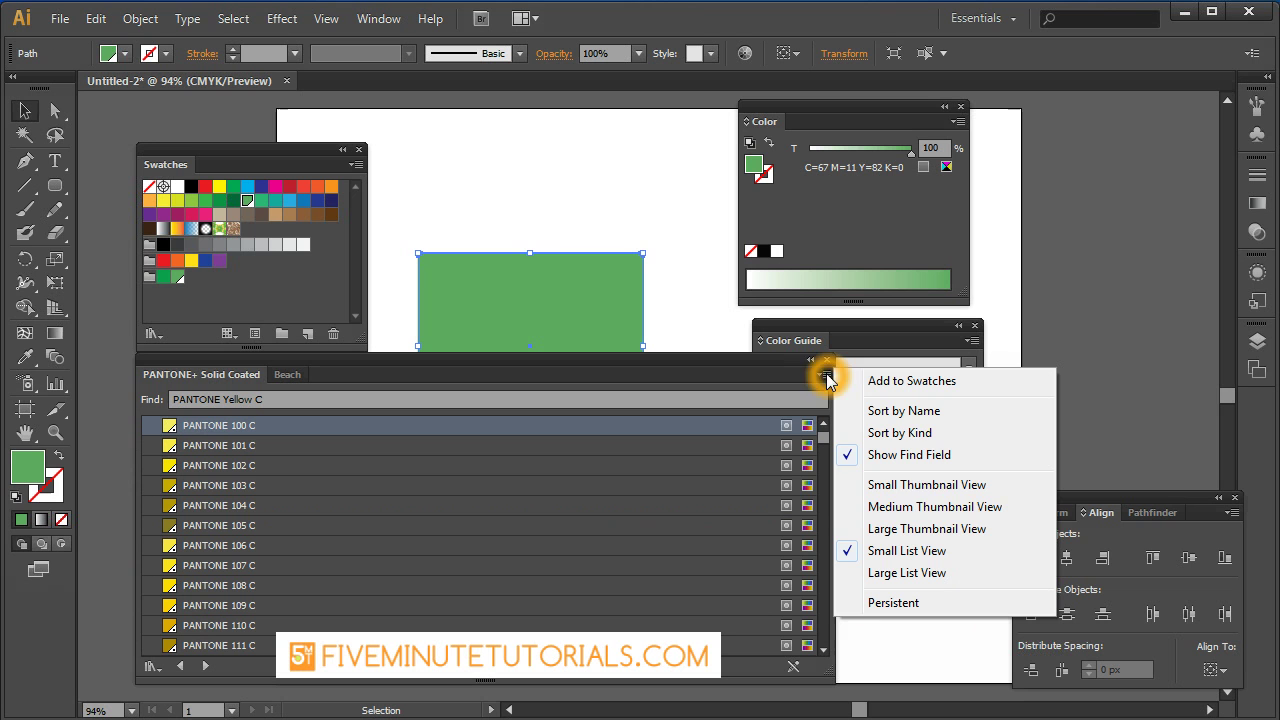
pyautogui.click(908, 529)
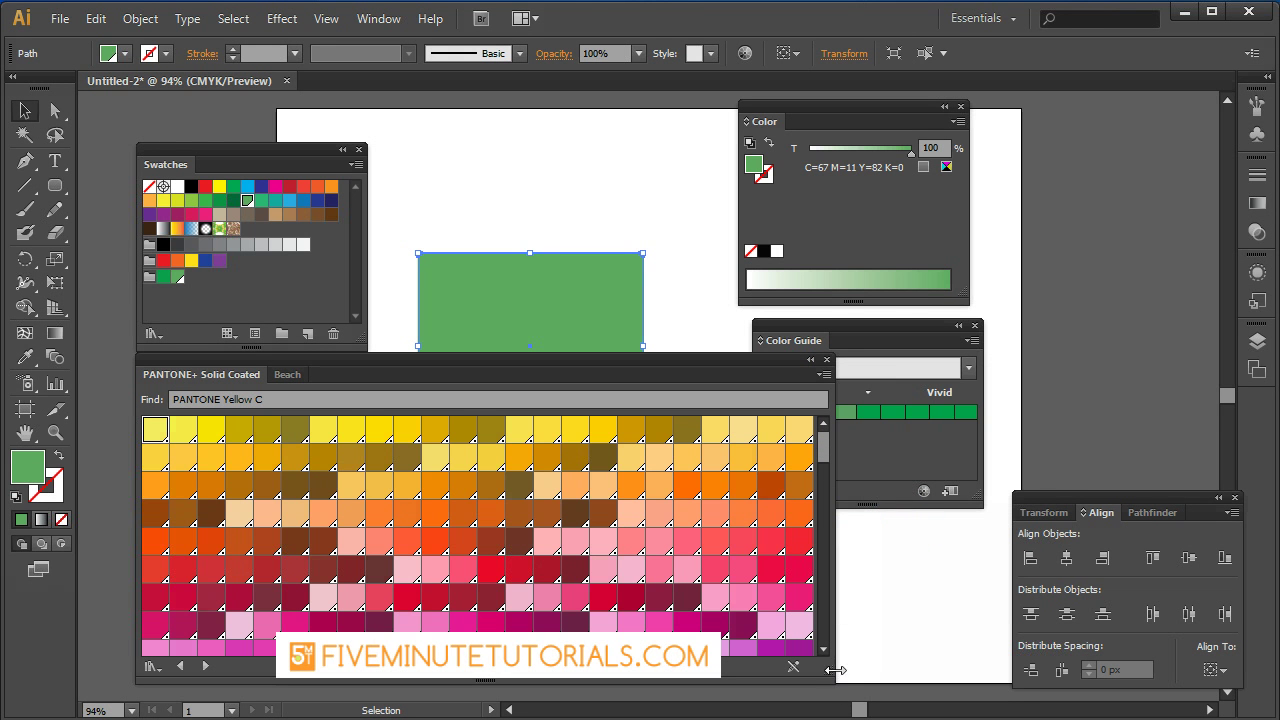
pyautogui.moveTo(835, 670); pyautogui.dragTo(1020, 668)
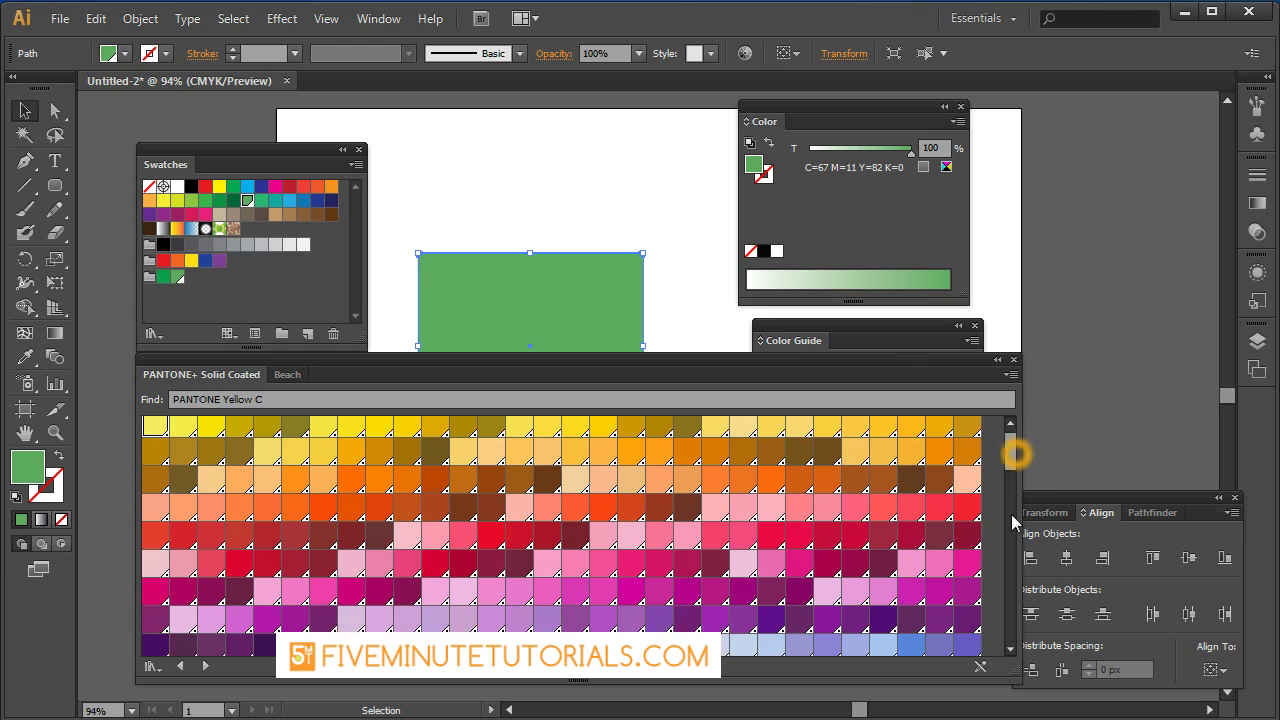
pyautogui.moveTo(1011, 514); pyautogui.dragTo(1009, 622)
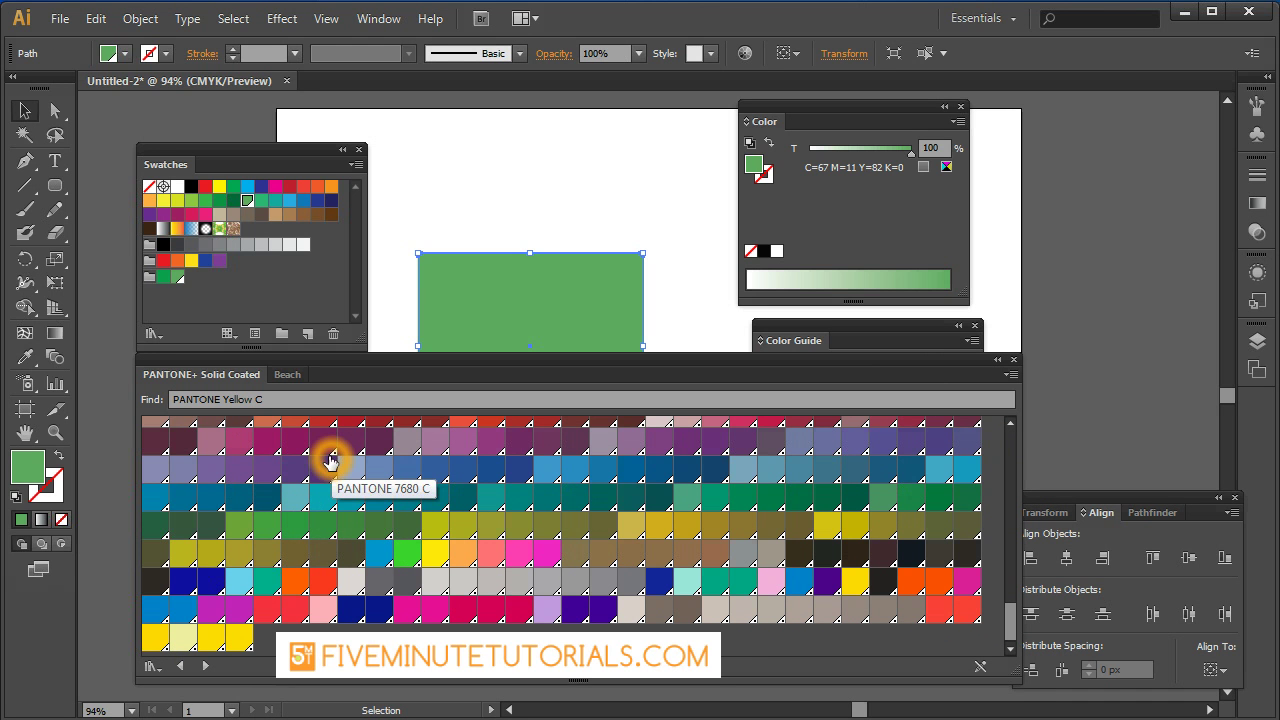
pyautogui.click(153, 334)
pyautogui.click(240, 634)
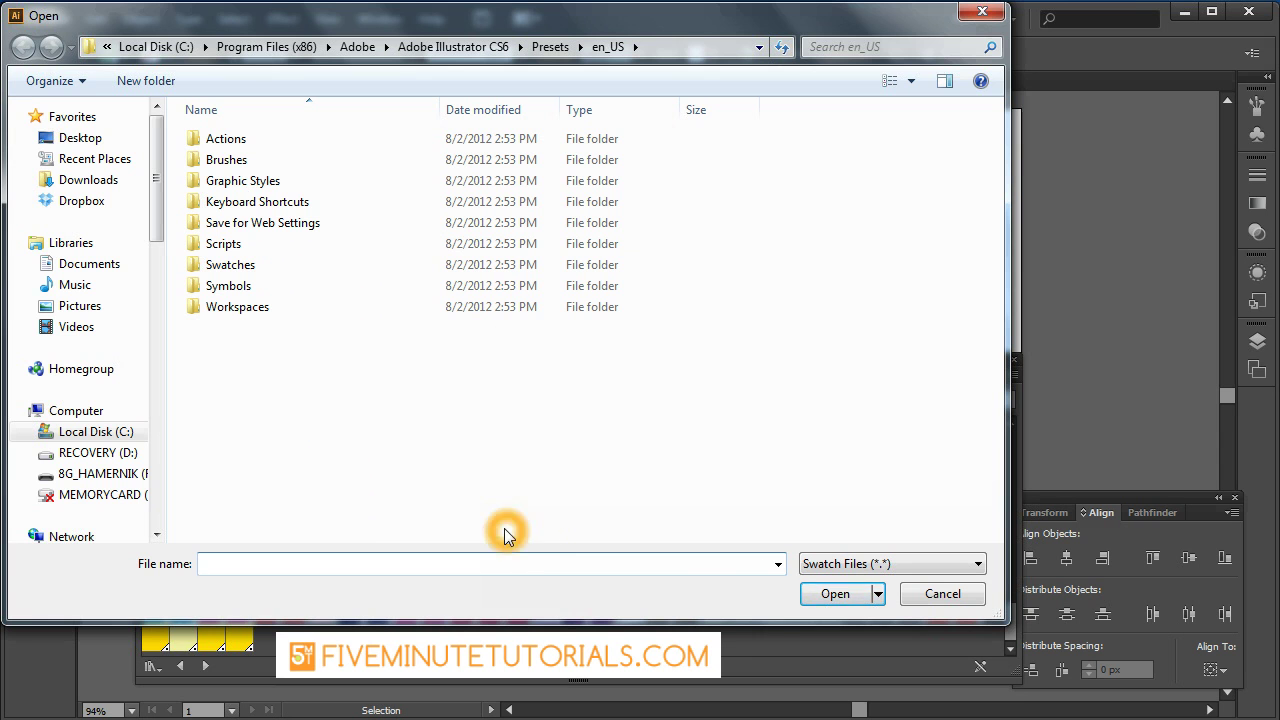
pyautogui.click(942, 593)
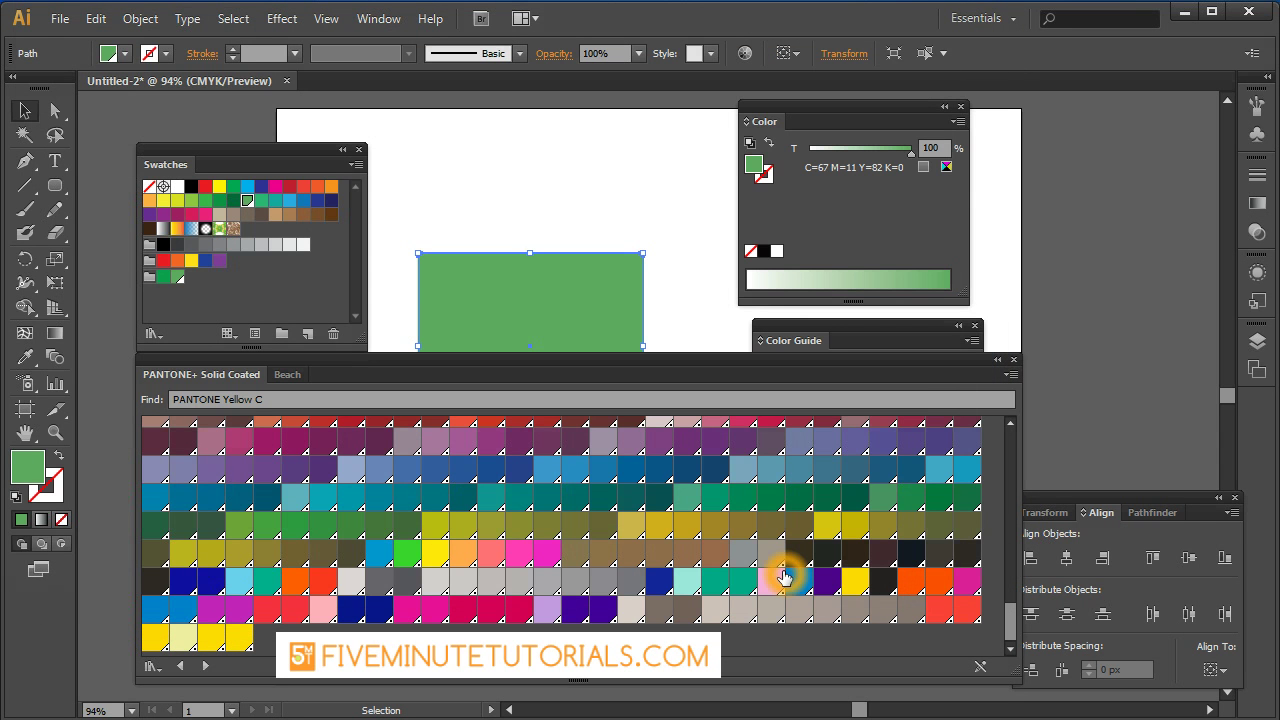